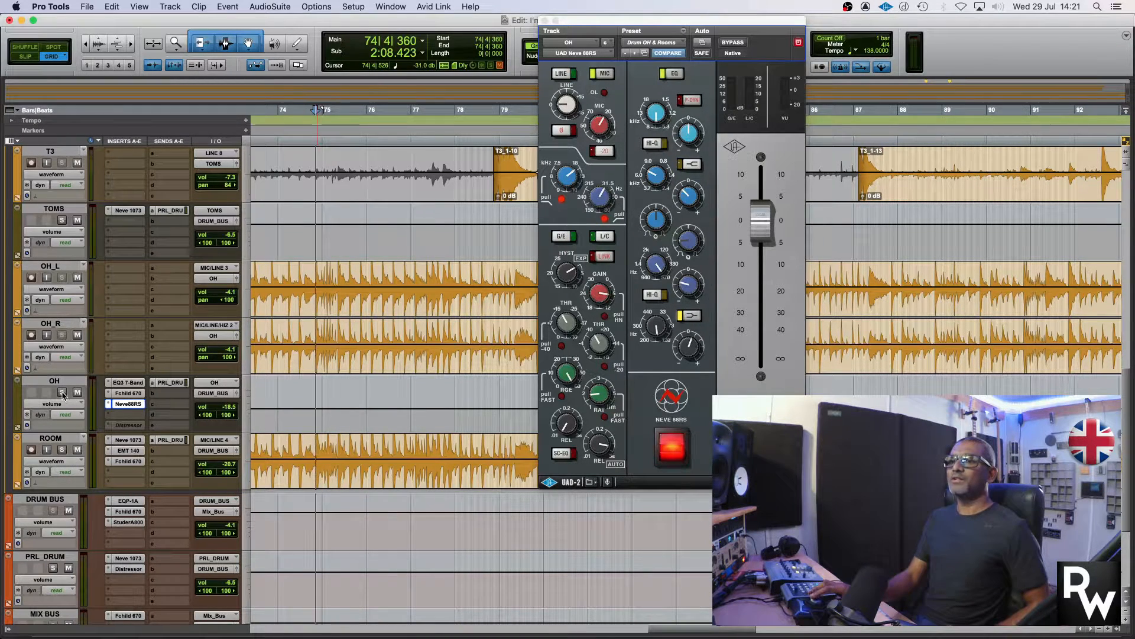
Audition the drums from bar 74 both with the ROOM track active and with it muted
key("space")
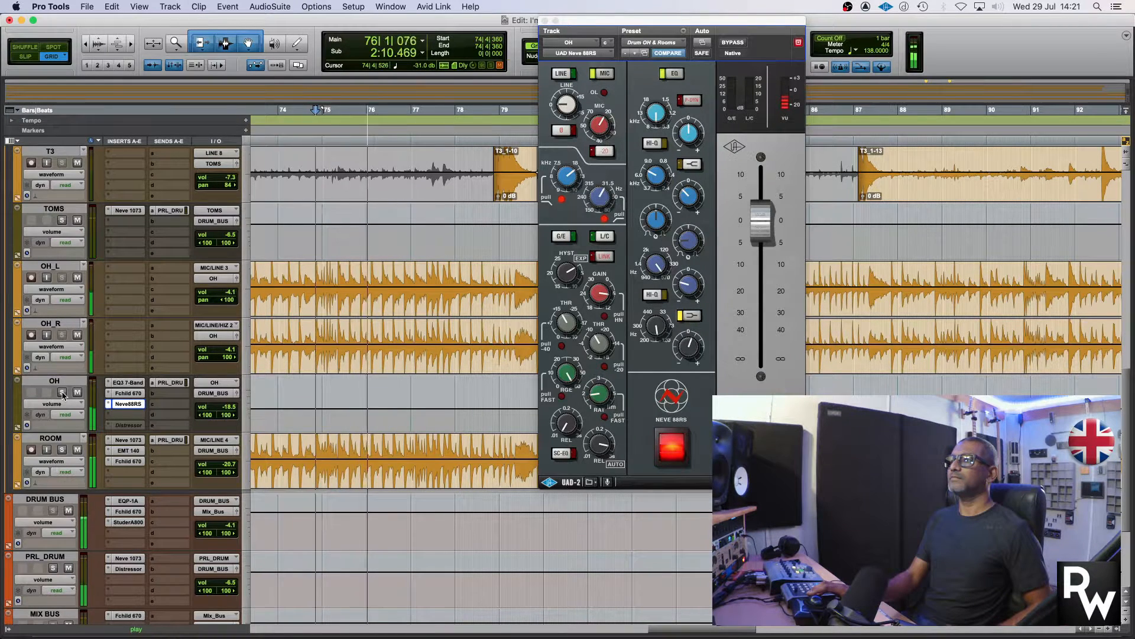
key("space")
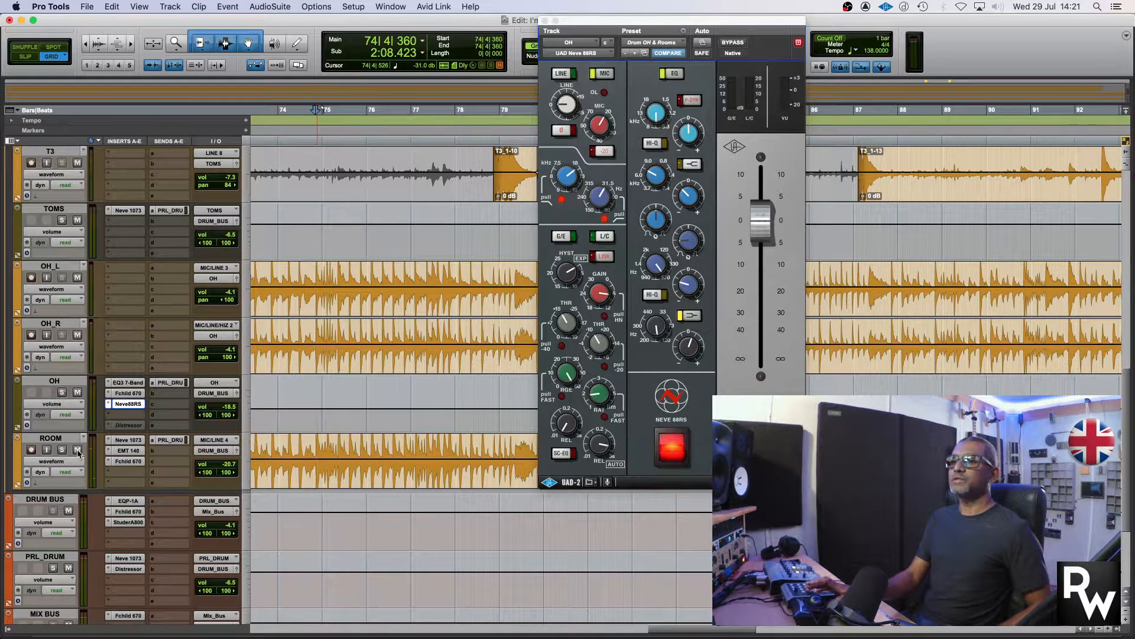
key("space")
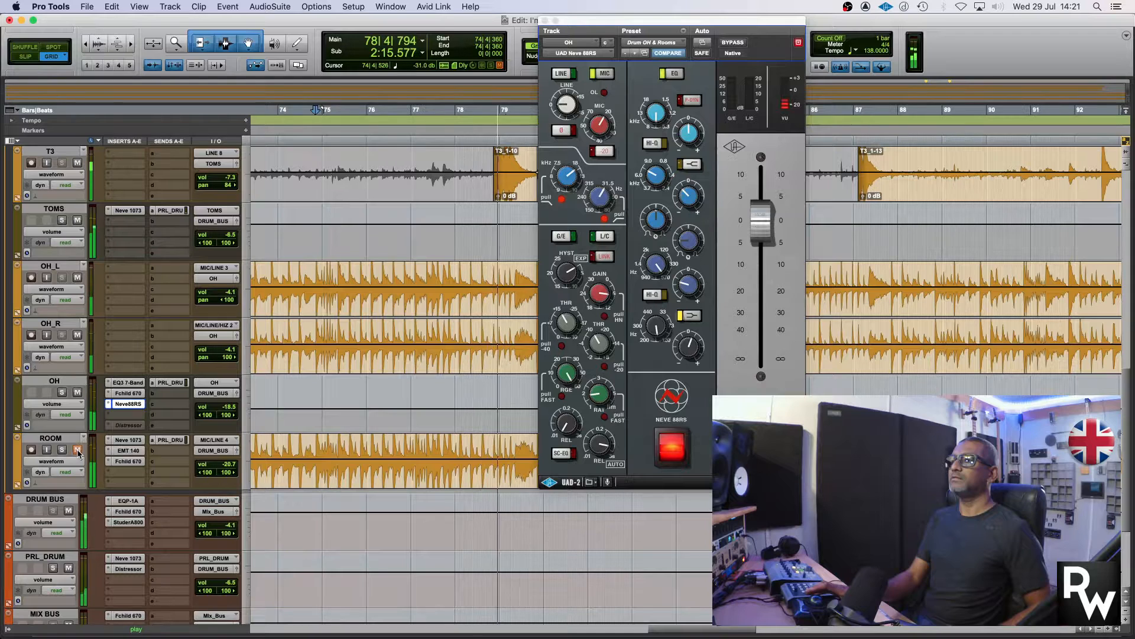
key("space")
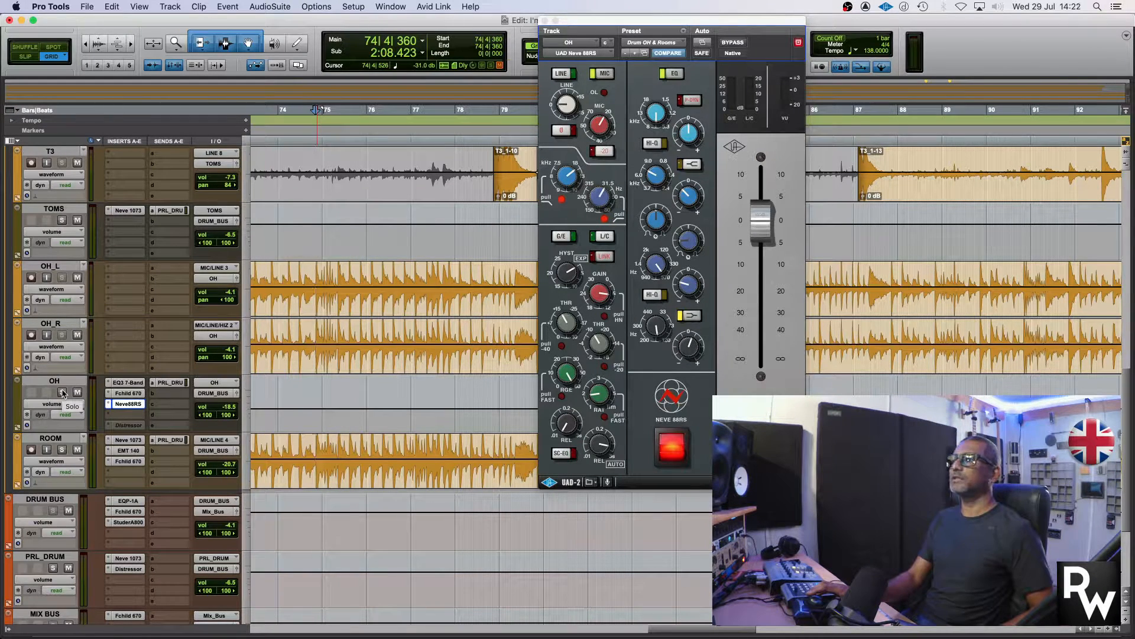
left_click(720, 23)
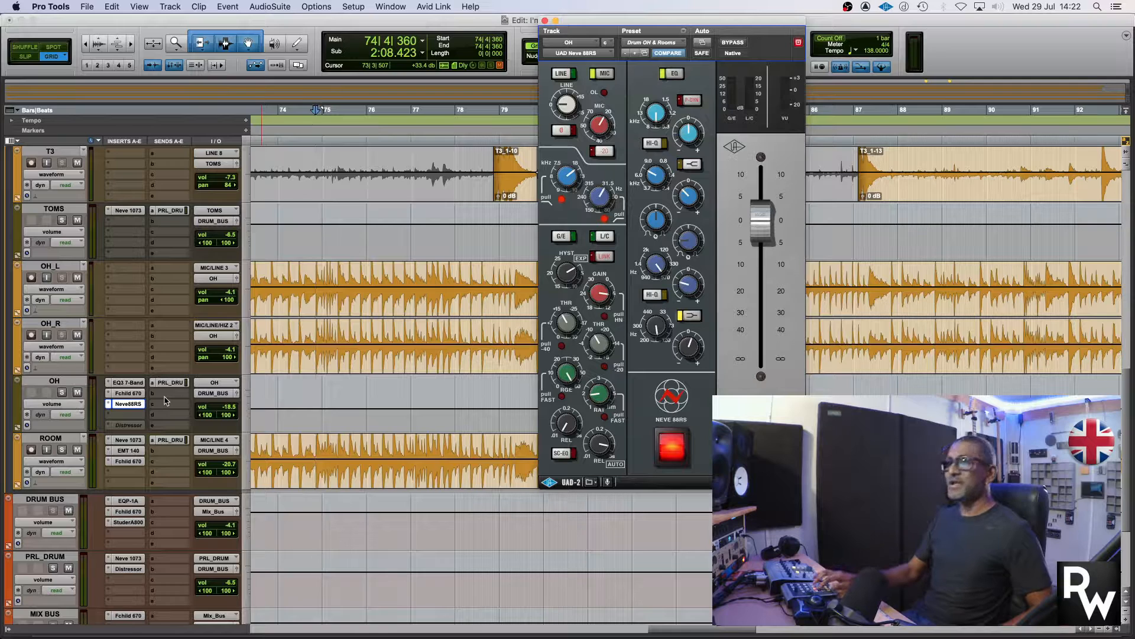
Bypass the plug-in inserts on all tracks from the Mix window and return to the Edit window
key("super+equal")
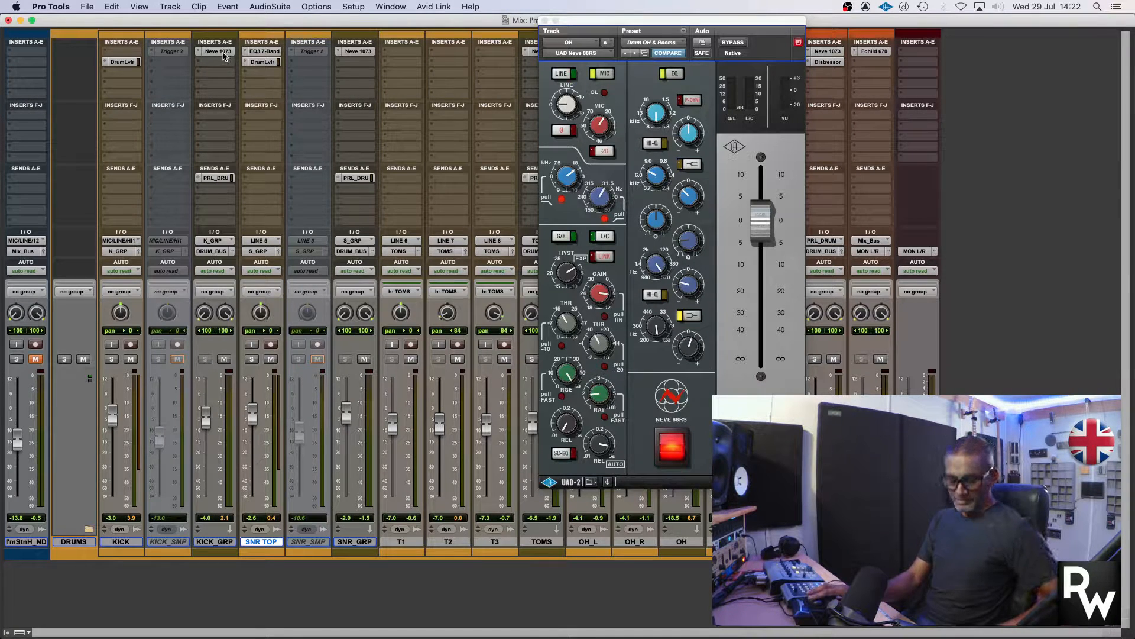
left_click(224, 56, "alt+super")
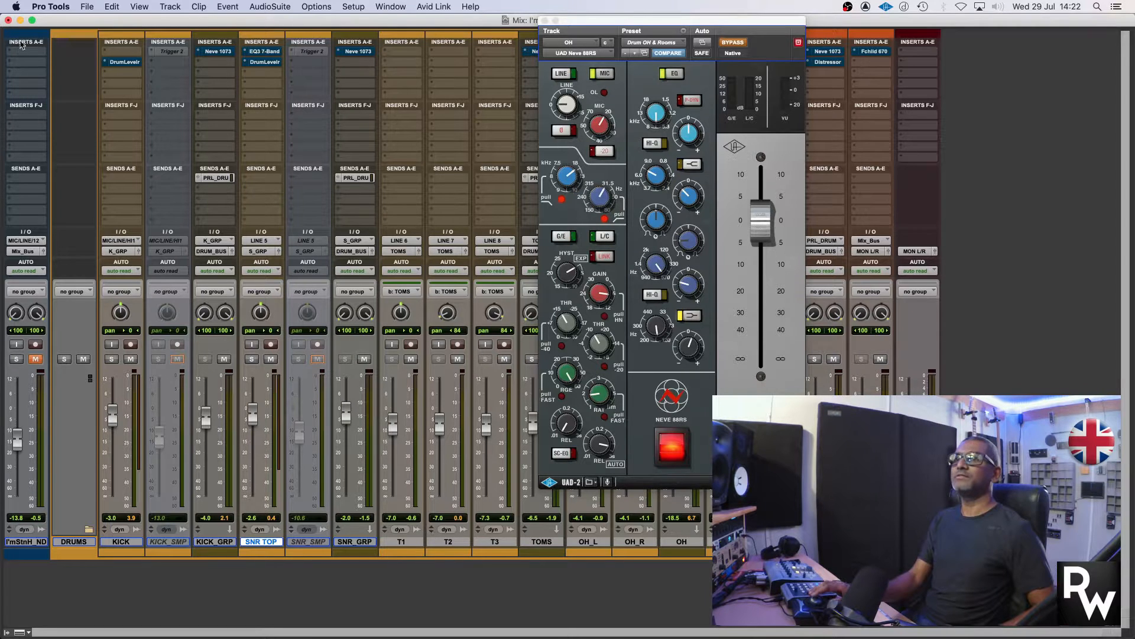
key("super+equal")
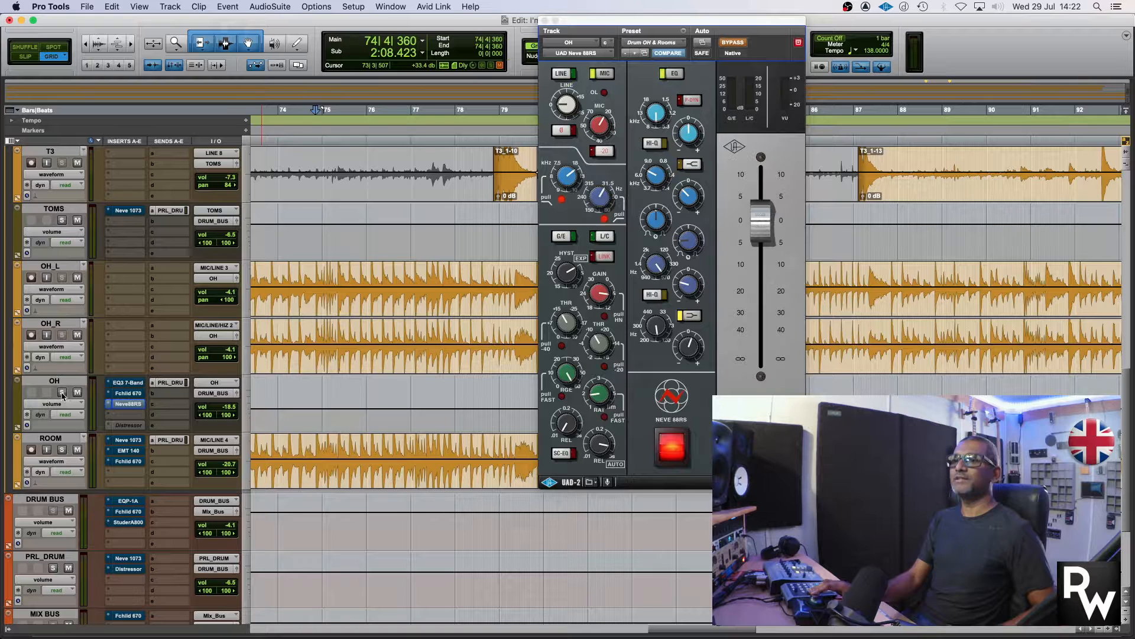
Play the unprocessed drums from bar 74, both with the OH track soloed and with the full kit
key("space")
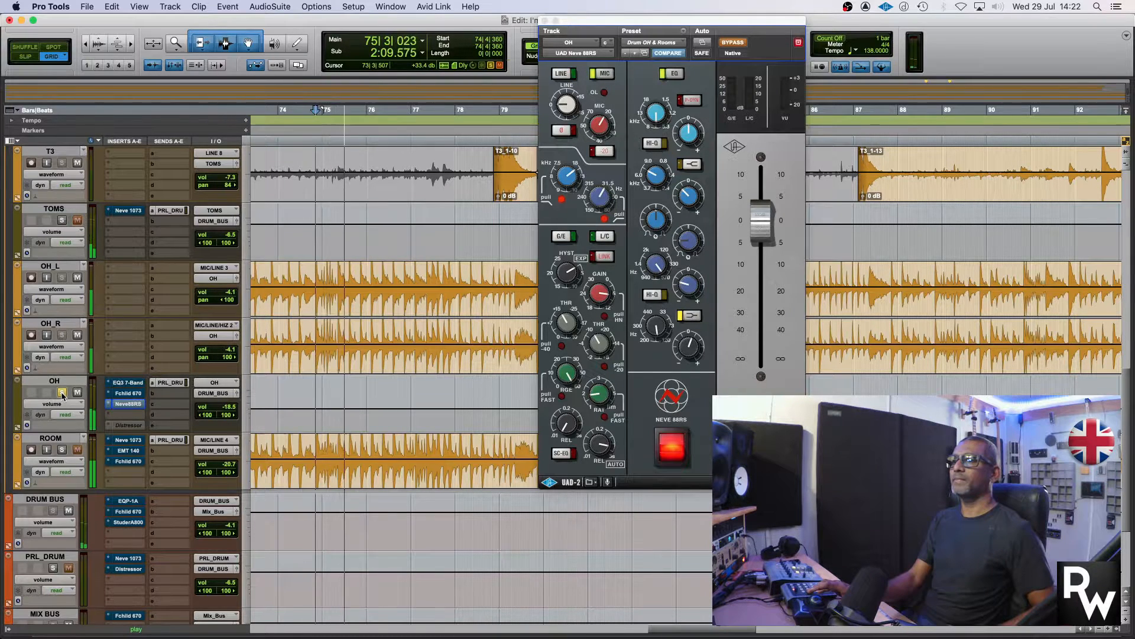
key("space")
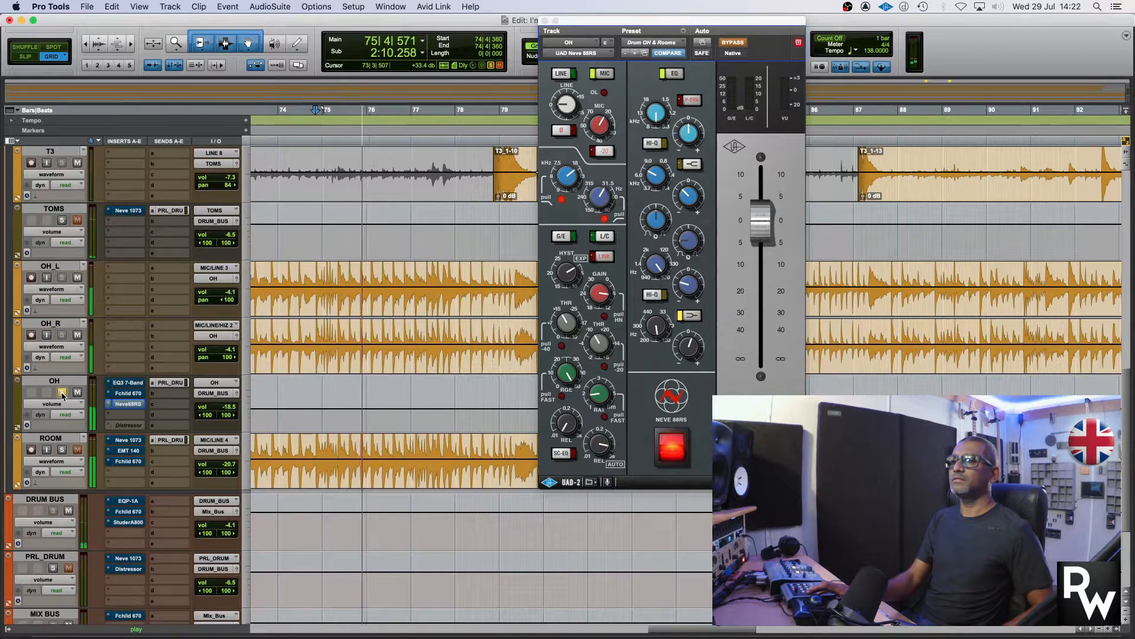
key("space")
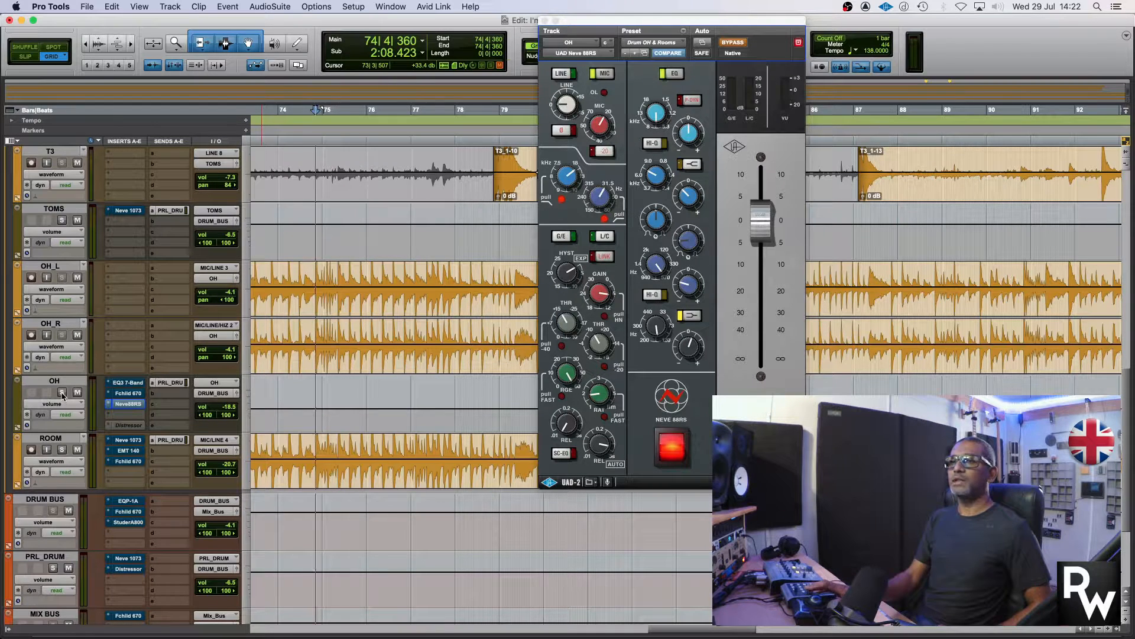
key("space")
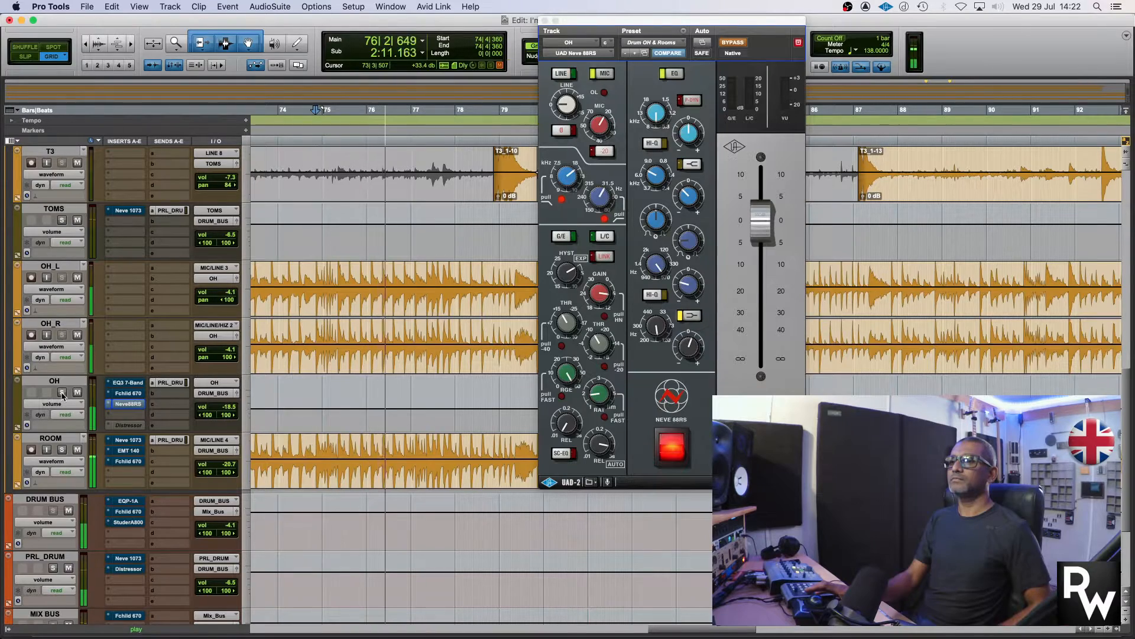
scroll(62, 395, "down", 4)
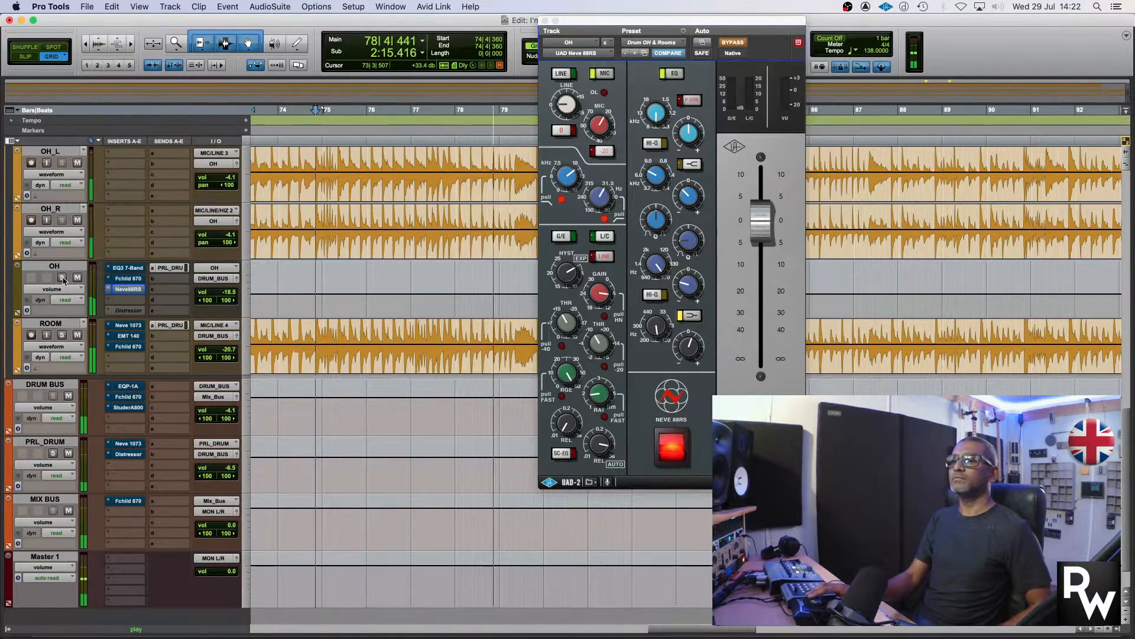
key("space")
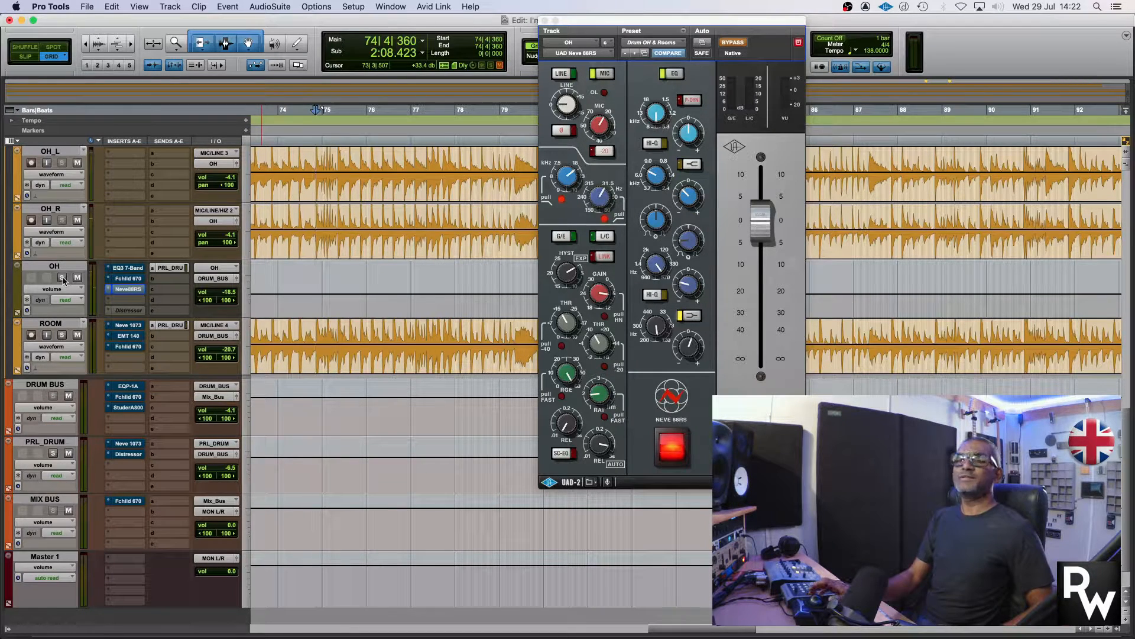
Solo the OH track and re-enable the plug-in inserts on all tracks from the Mix window
left_click(62, 278)
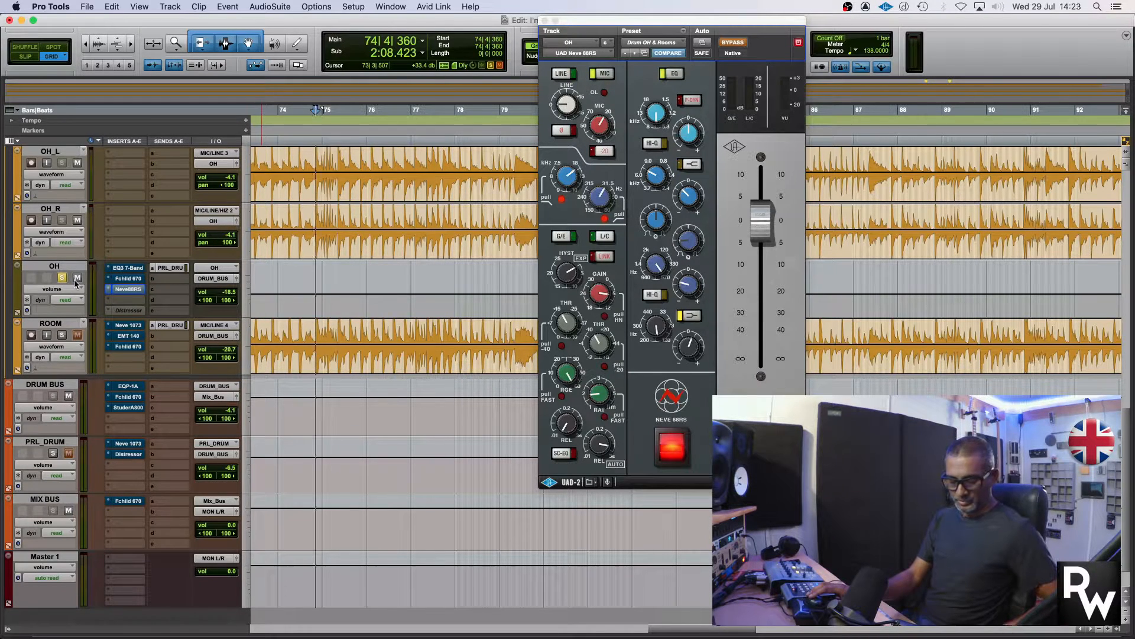
key("super+equal")
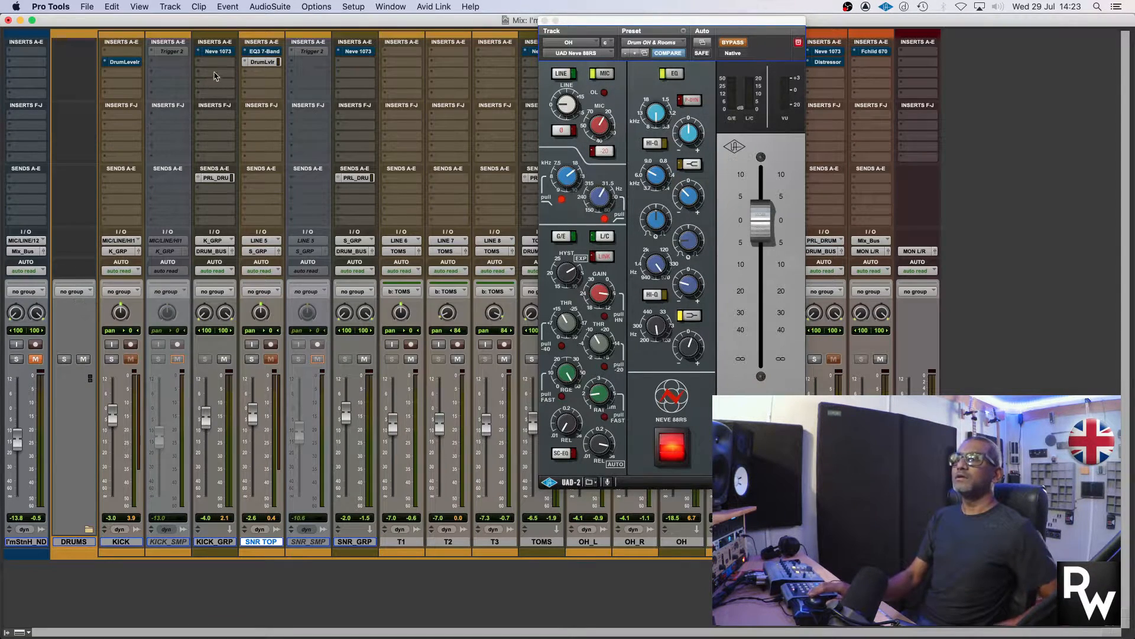
left_click(217, 53, "alt+super")
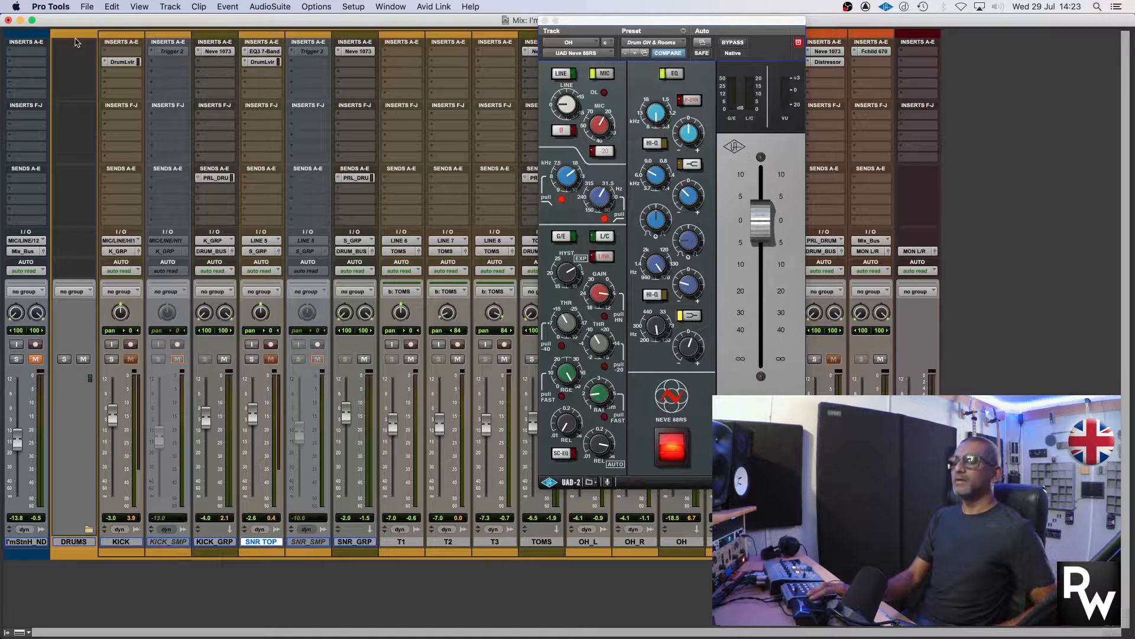
key("super+equal")
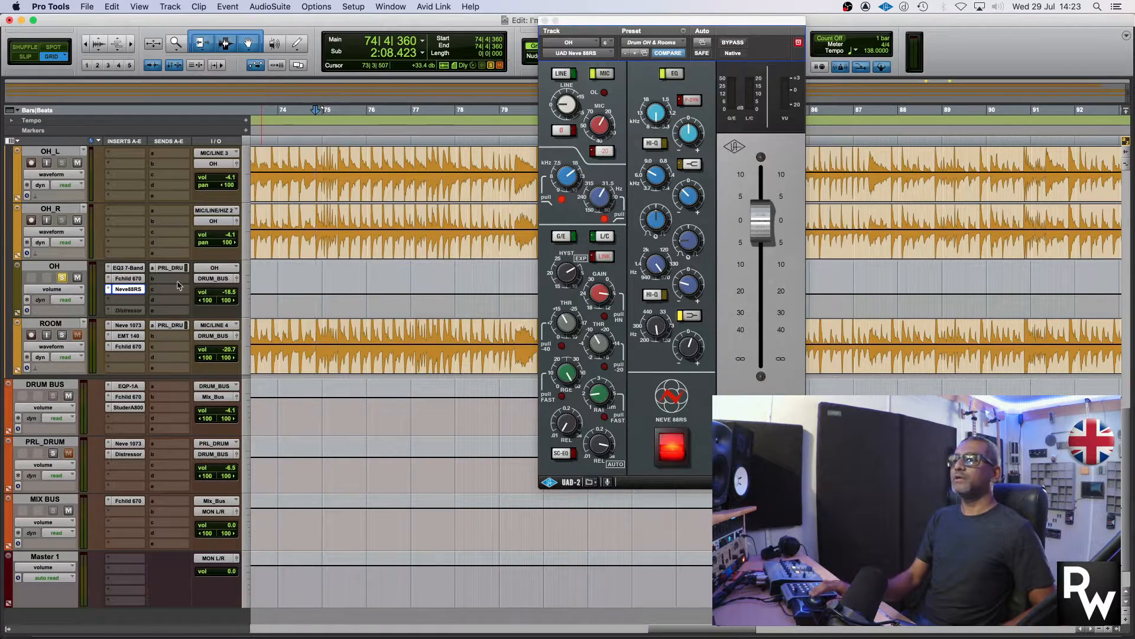
Play the soloed OH track with its inserts active and examine its PRL_DRUM send
key("space")
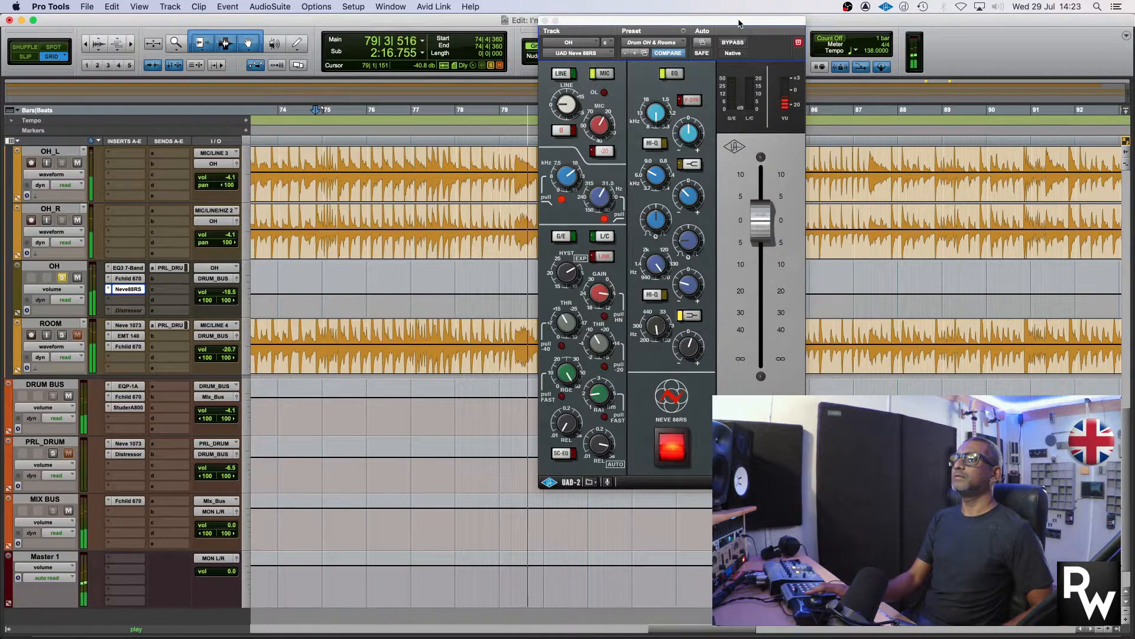
key("space")
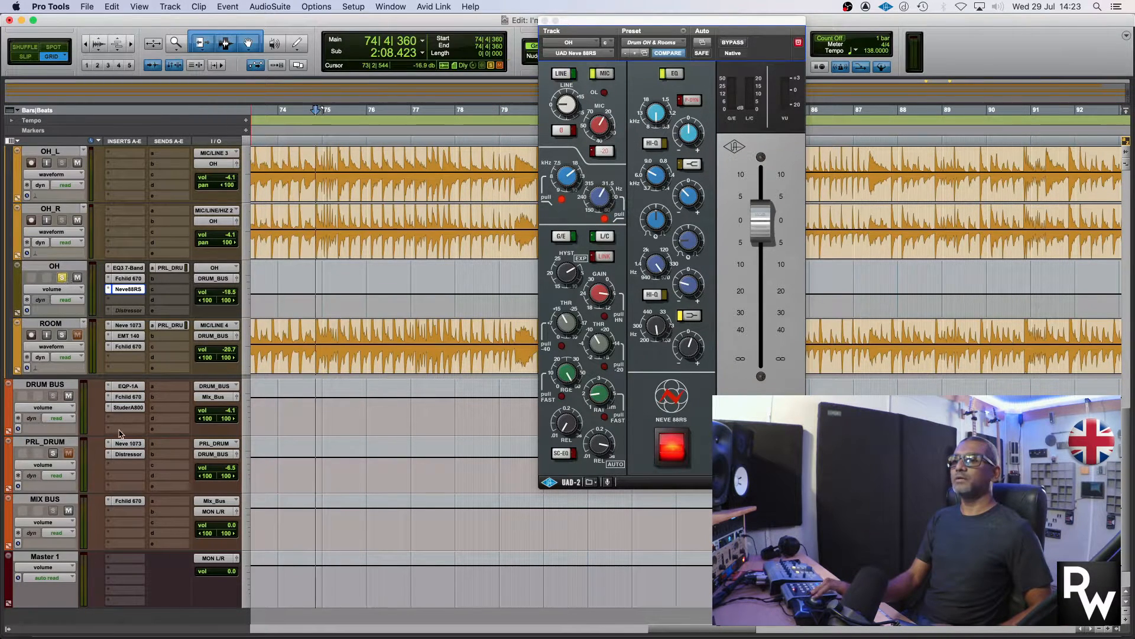
scroll(132, 484, "down", 2)
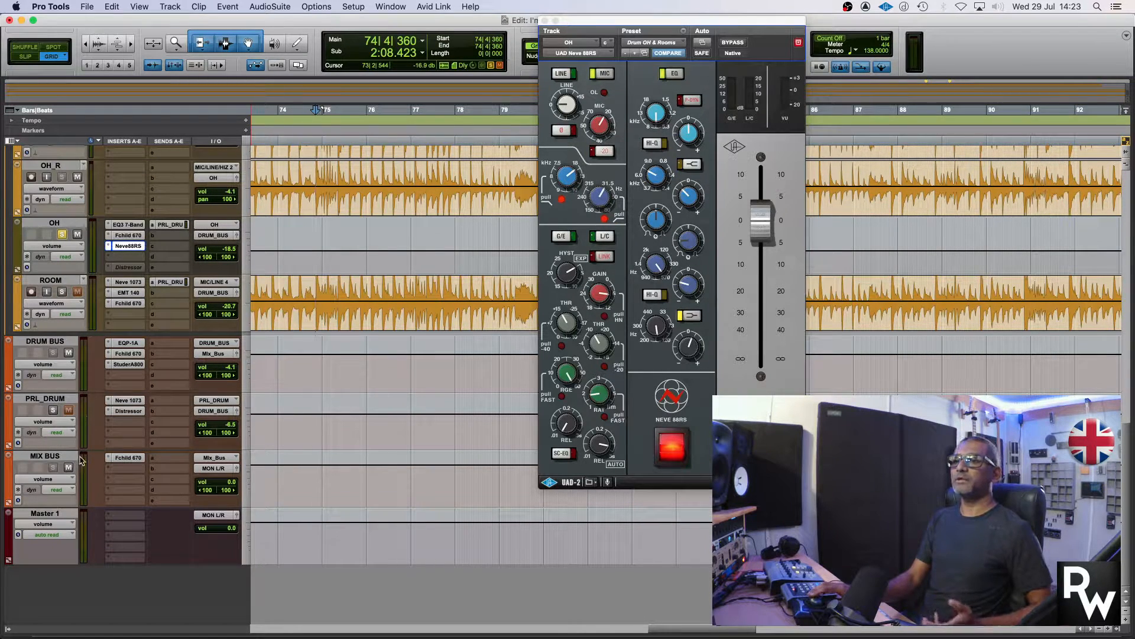
scroll(148, 391, "up", 7)
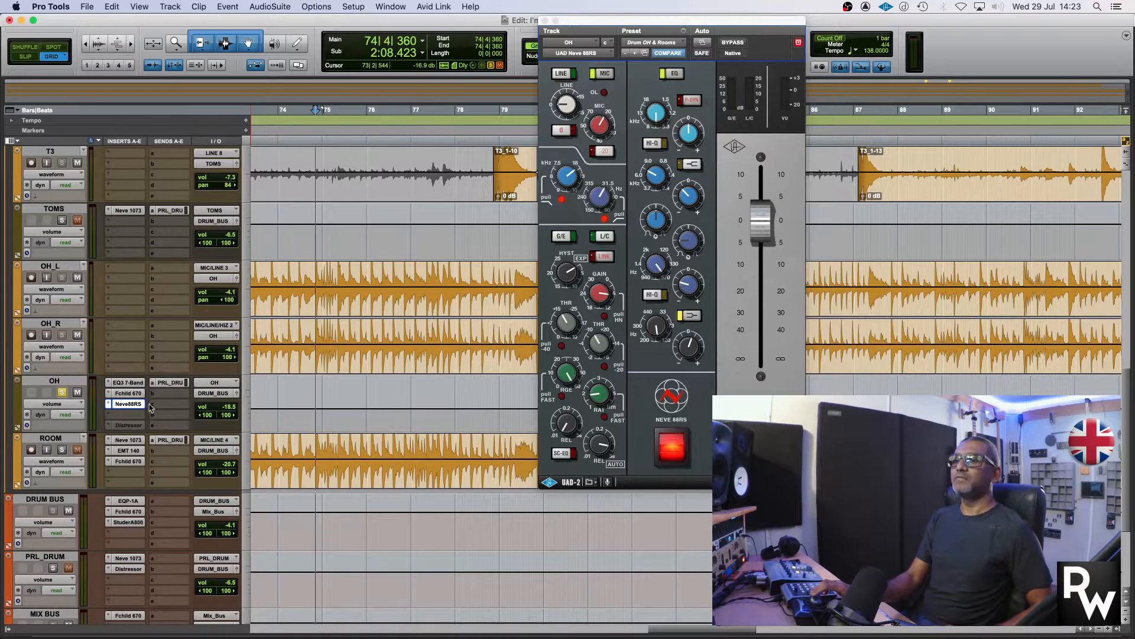
left_click(170, 382)
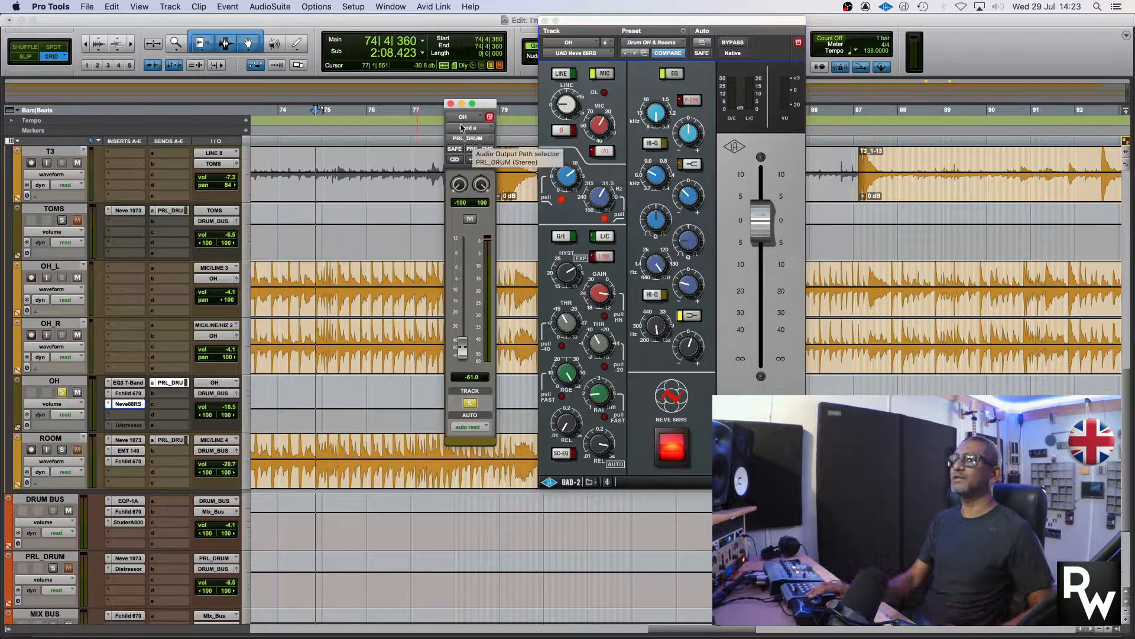
left_click(450, 104)
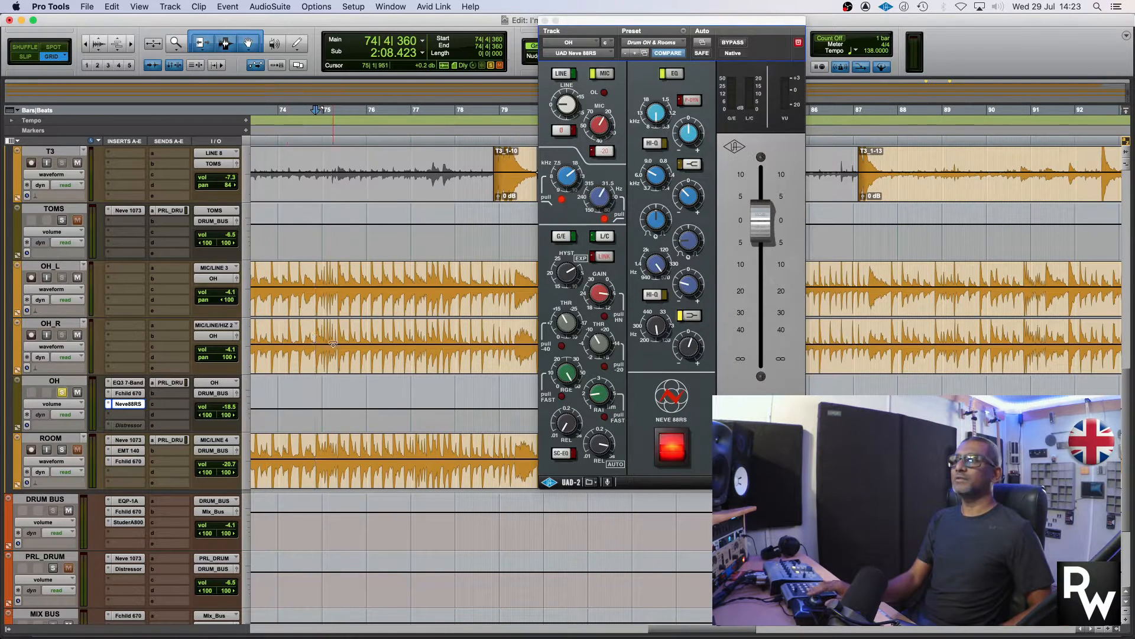
Bypass the EQ3 7-Band, Fchild 670 and Neve88RS inserts on the OH track and play it back
left_click(127, 385, "shift+super")
key("space")
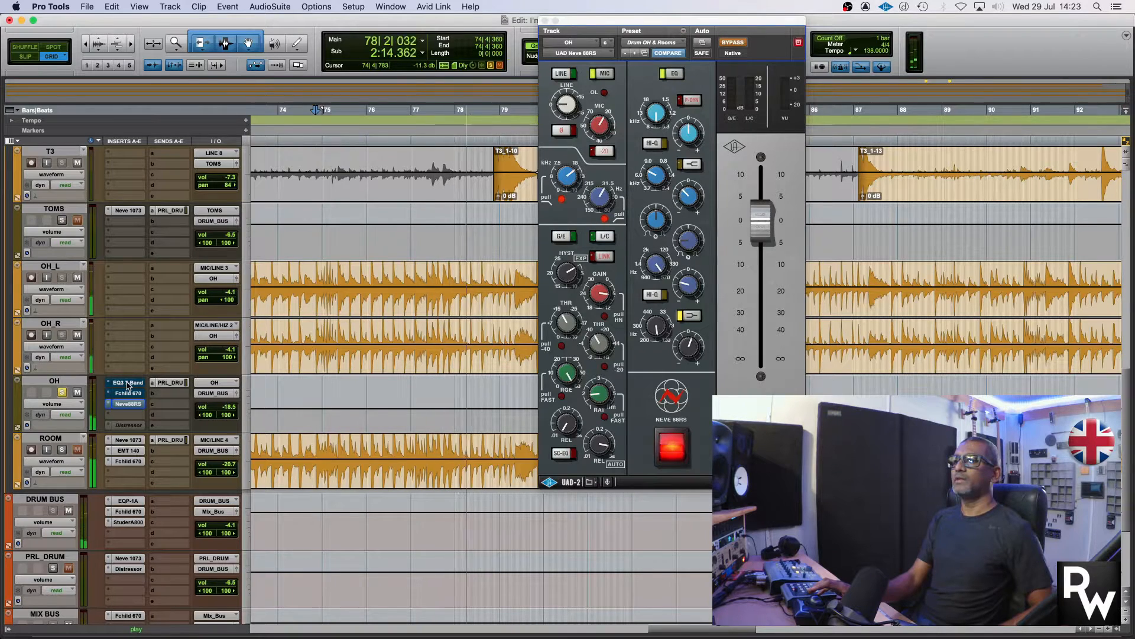
key("space")
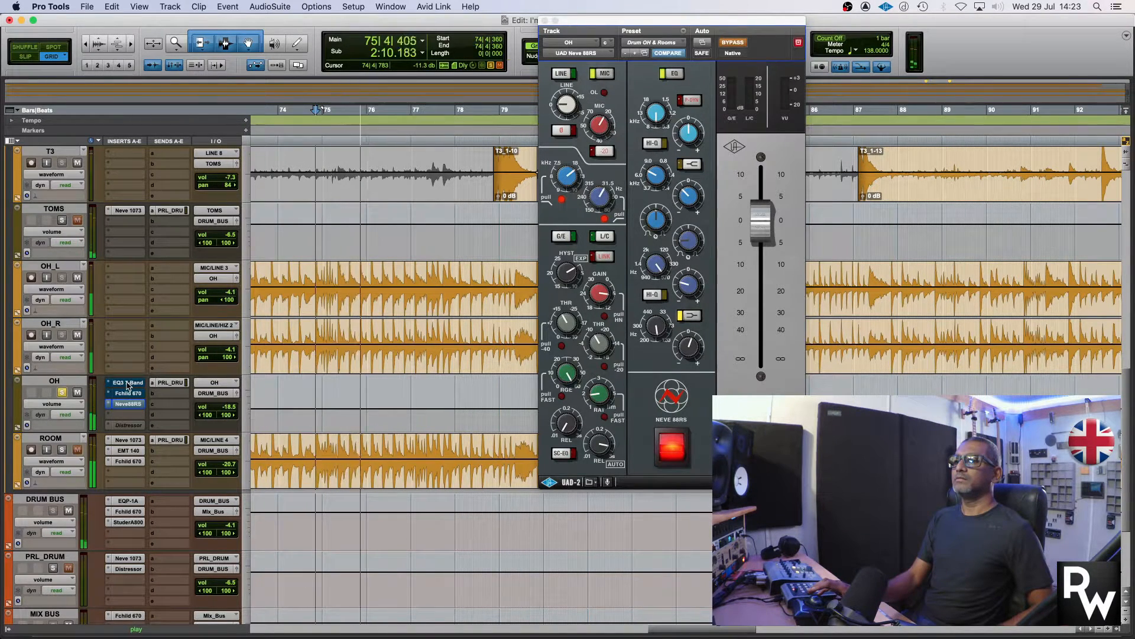
key("space")
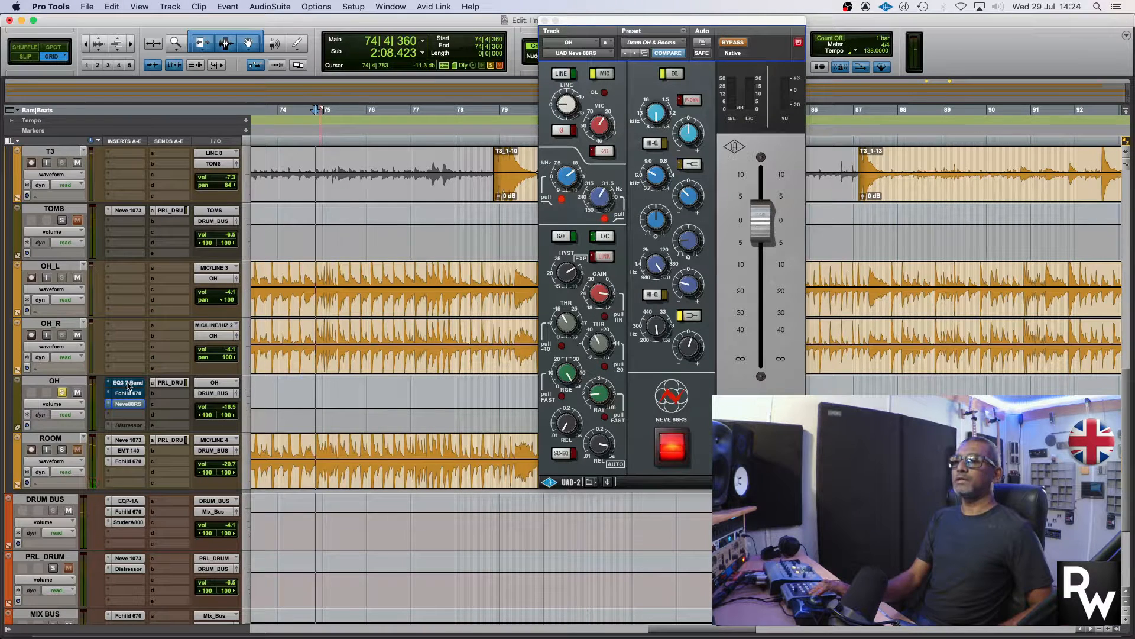
Try bypassing the inserts on the DRUM BUS, PRL_DRUM and MIX BUS tracks while auditioning the overheads
scroll(136, 406, "down", 5)
scroll(137, 406, "up", 1)
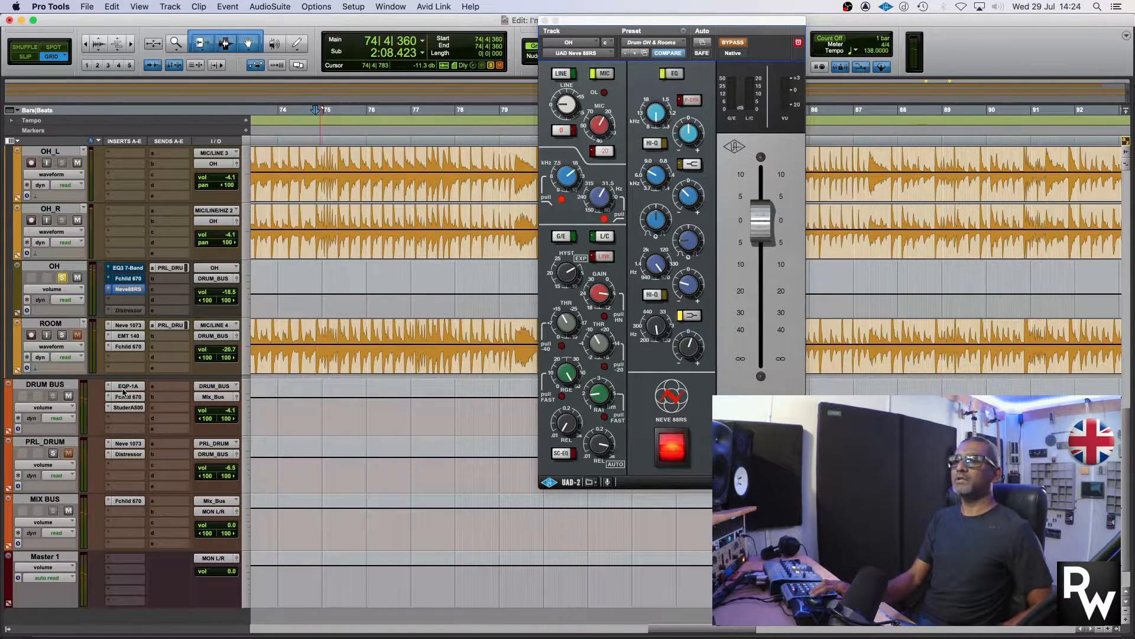
left_click(124, 387, "shift+super")
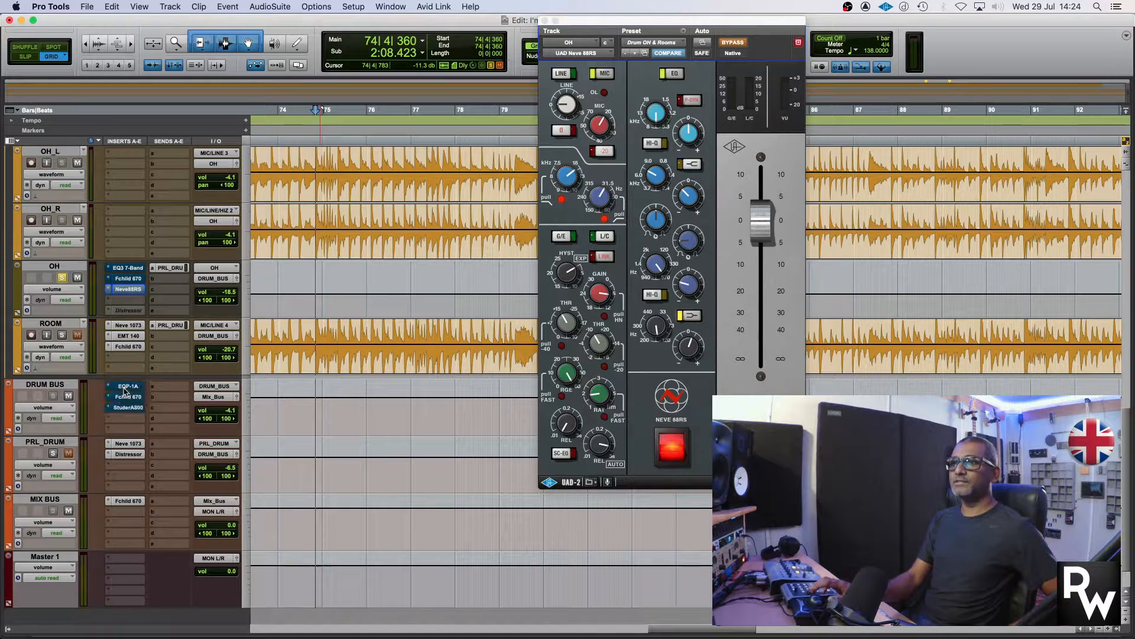
left_click(134, 453, "shift+super")
left_click(132, 504, "super")
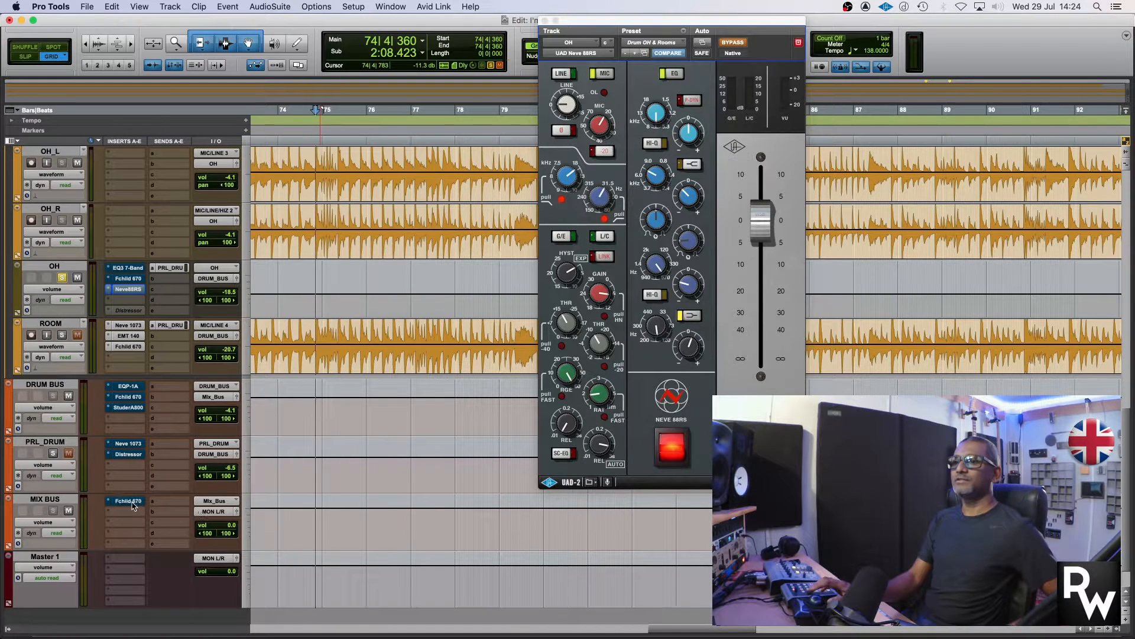
key("space")
key("space")
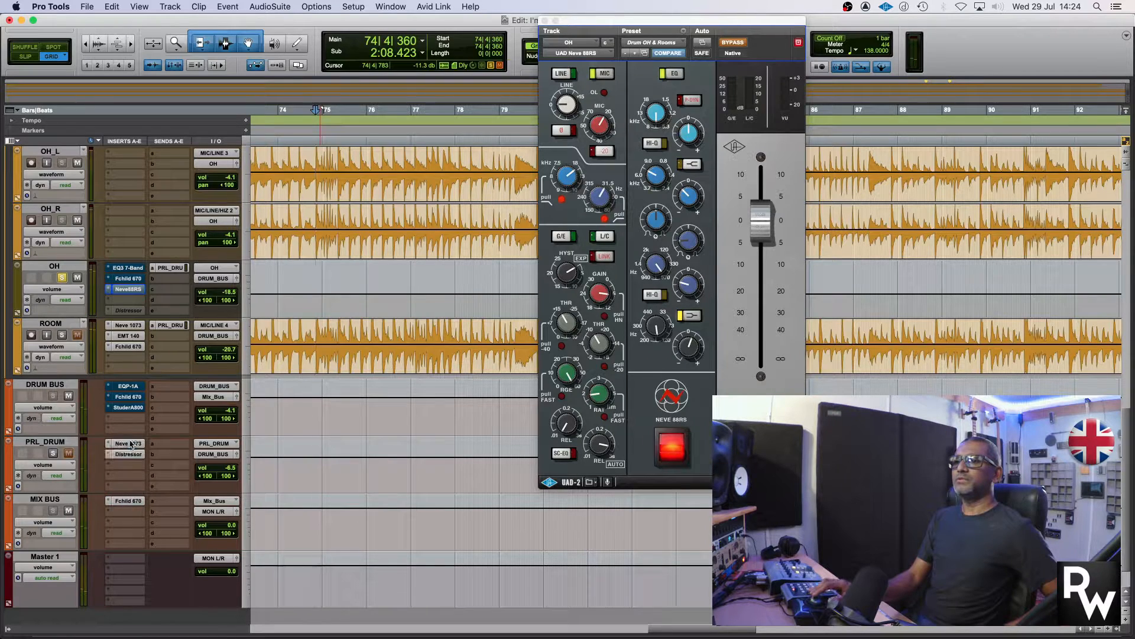
Re-enable the OH track's inserts and open its EQ3 7-Band plug-in
scroll(142, 395, "up", 4)
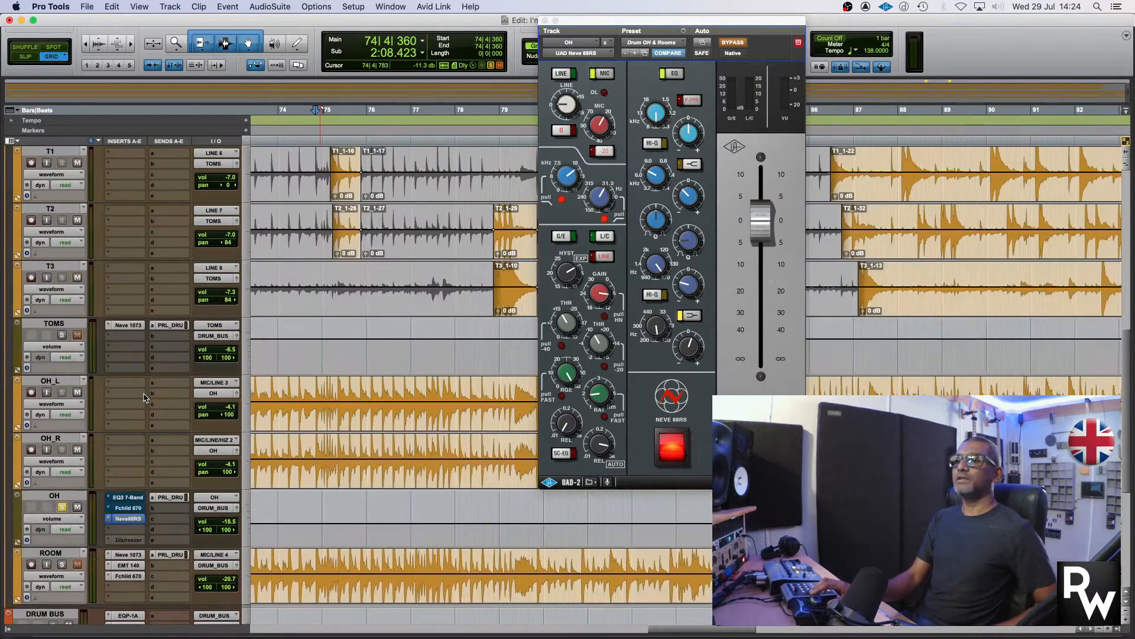
scroll(145, 398, "down", 2)
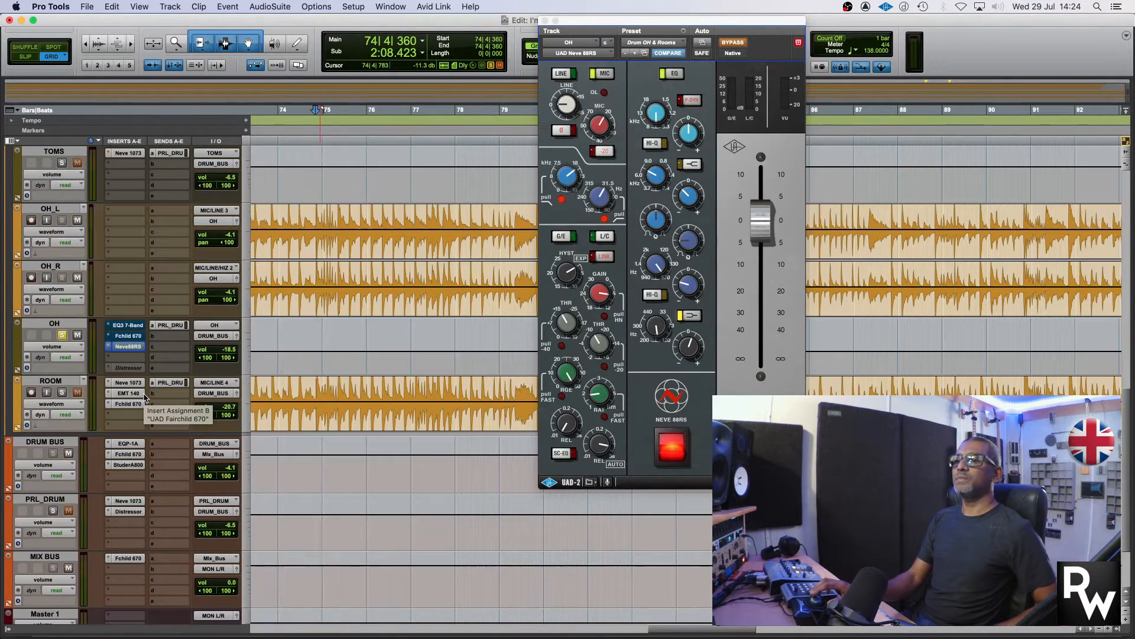
left_click(131, 328, "shift+super")
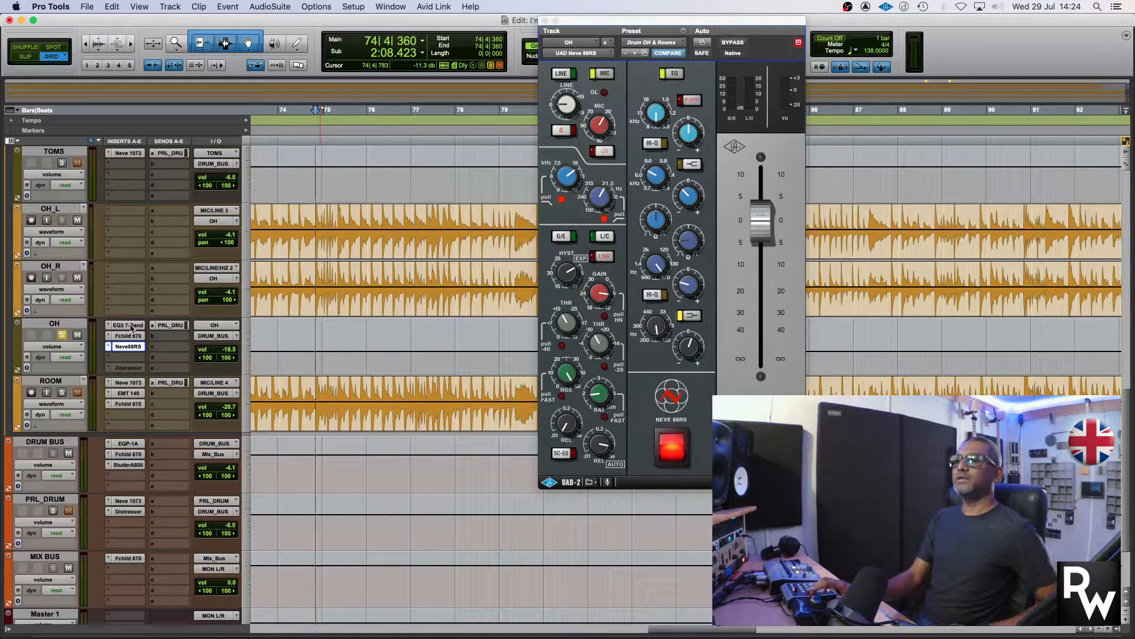
left_click(132, 326)
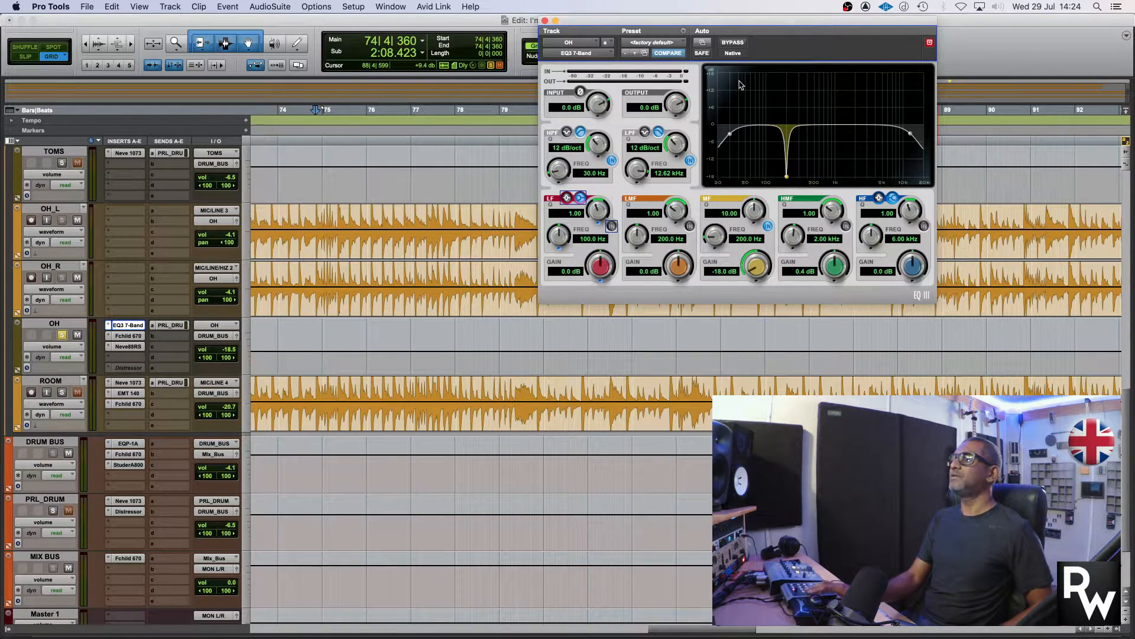
Close the EQ3 7-Band, open the OH track's Fchild 670 plug-in and toggle its bypass during playback
left_click(545, 21)
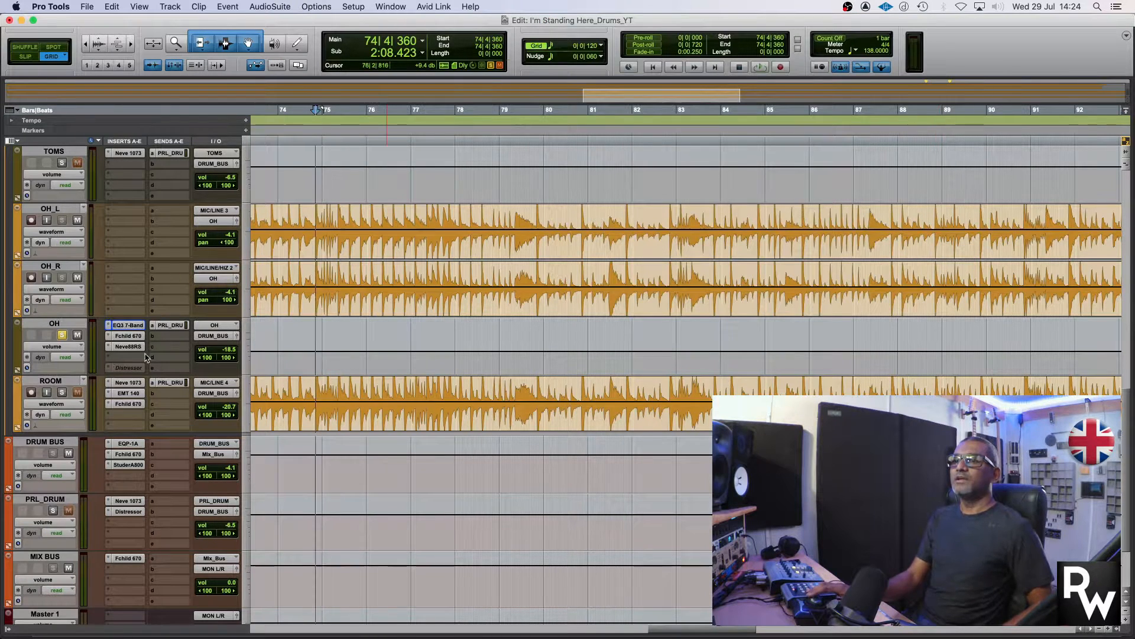
left_click(133, 336)
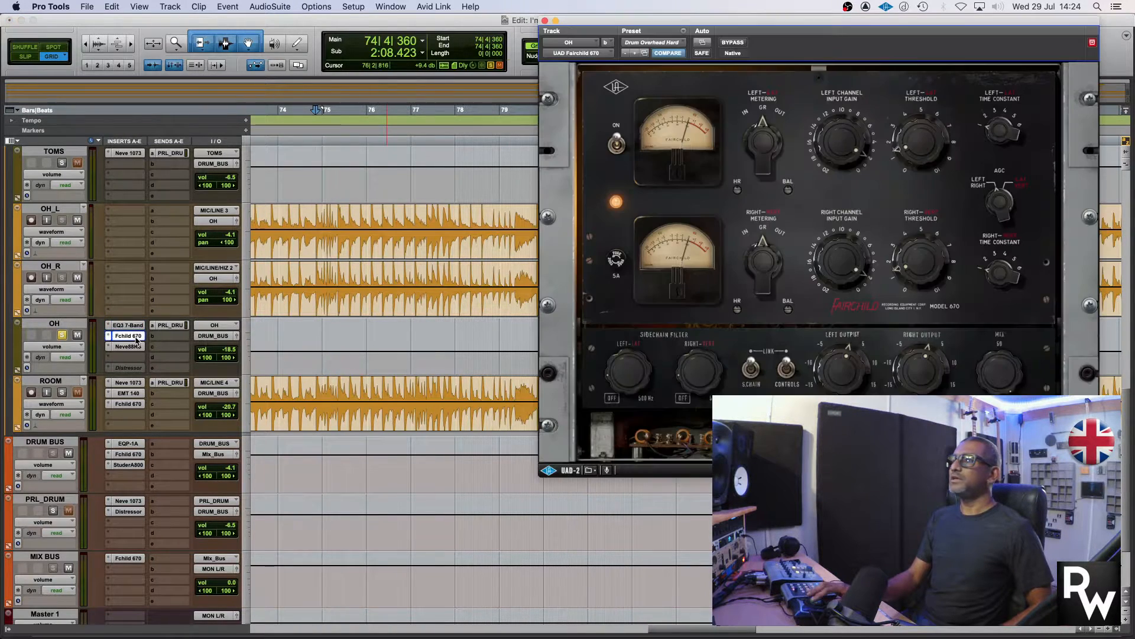
left_click_drag(687, 24, 676, 25)
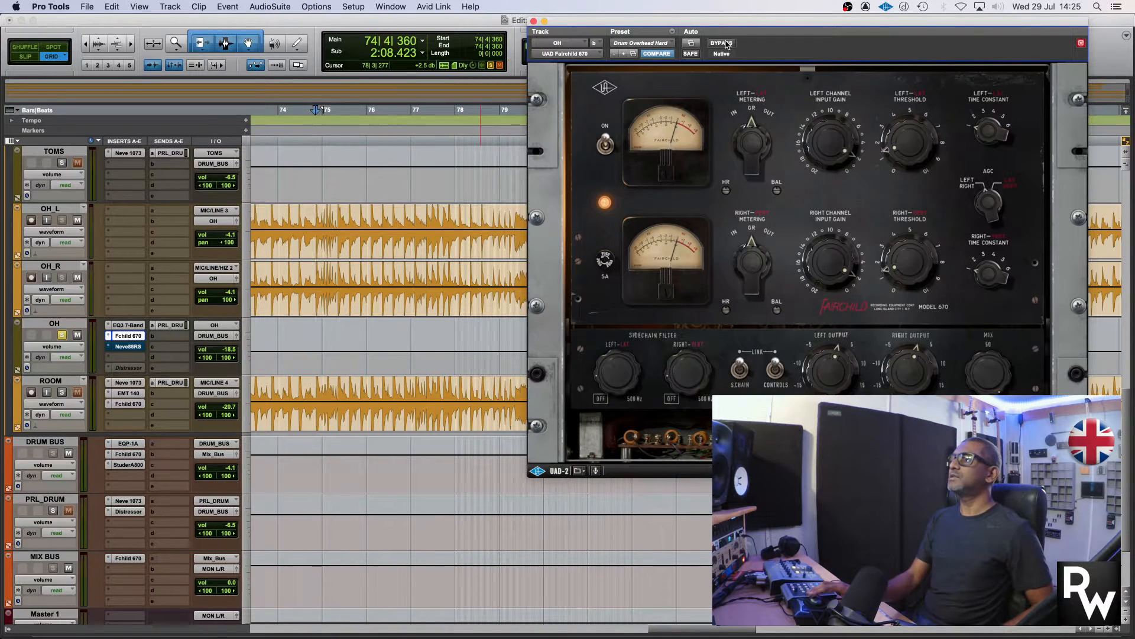
key("space")
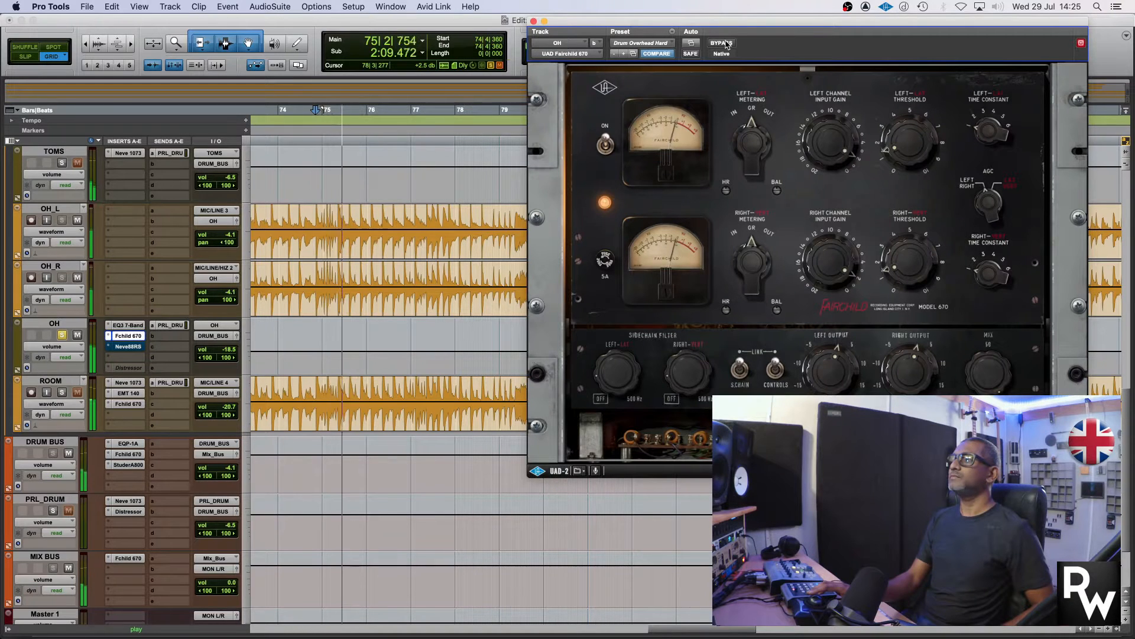
left_click(722, 43)
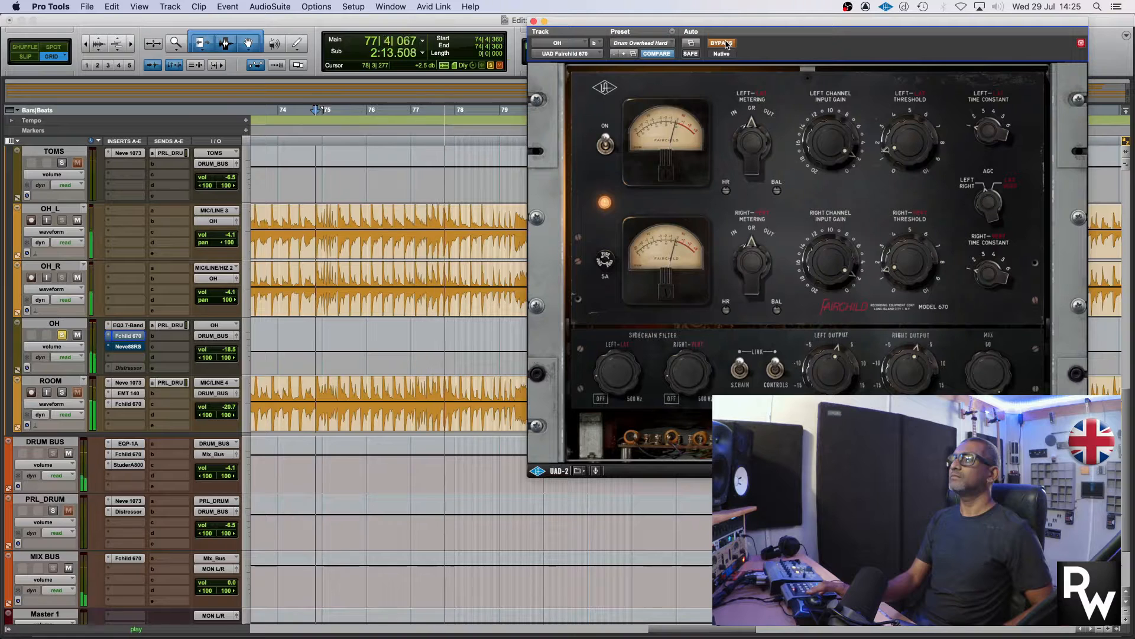
left_click(721, 43)
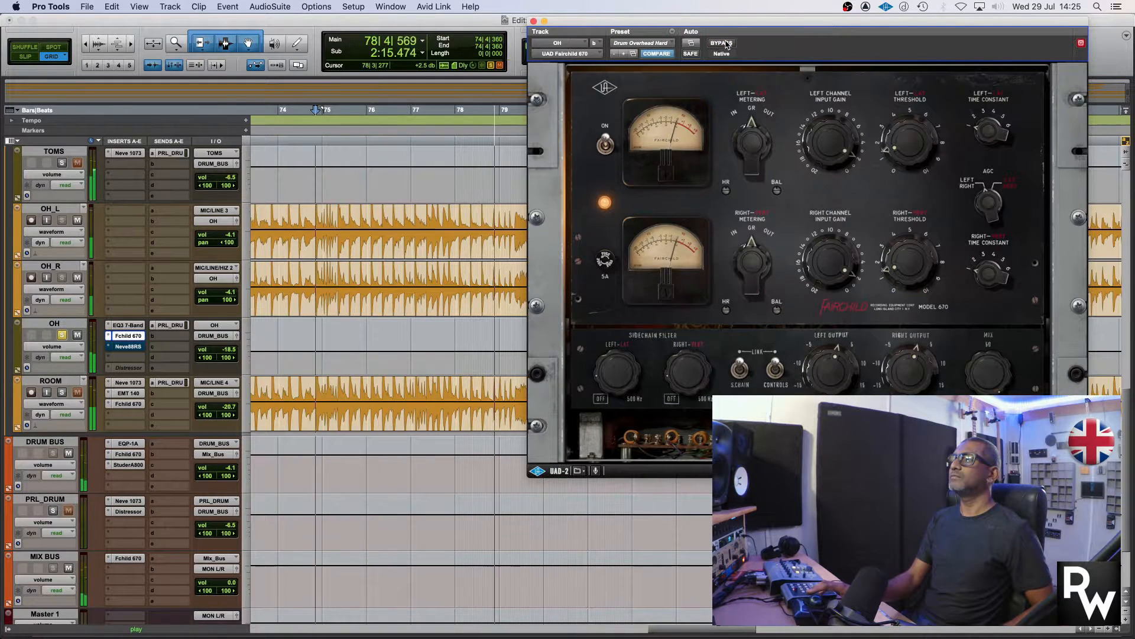
key("space")
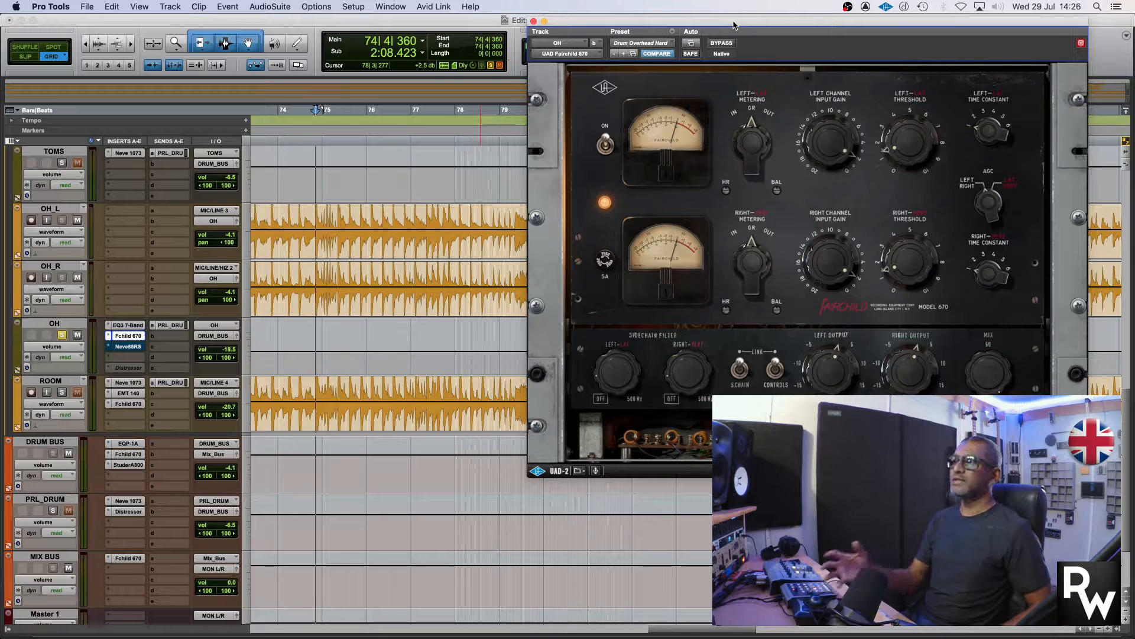
Replay the same overhead passage with the Fchild 670 bypassed and again with it active
left_click_drag(733, 25, 719, 18)
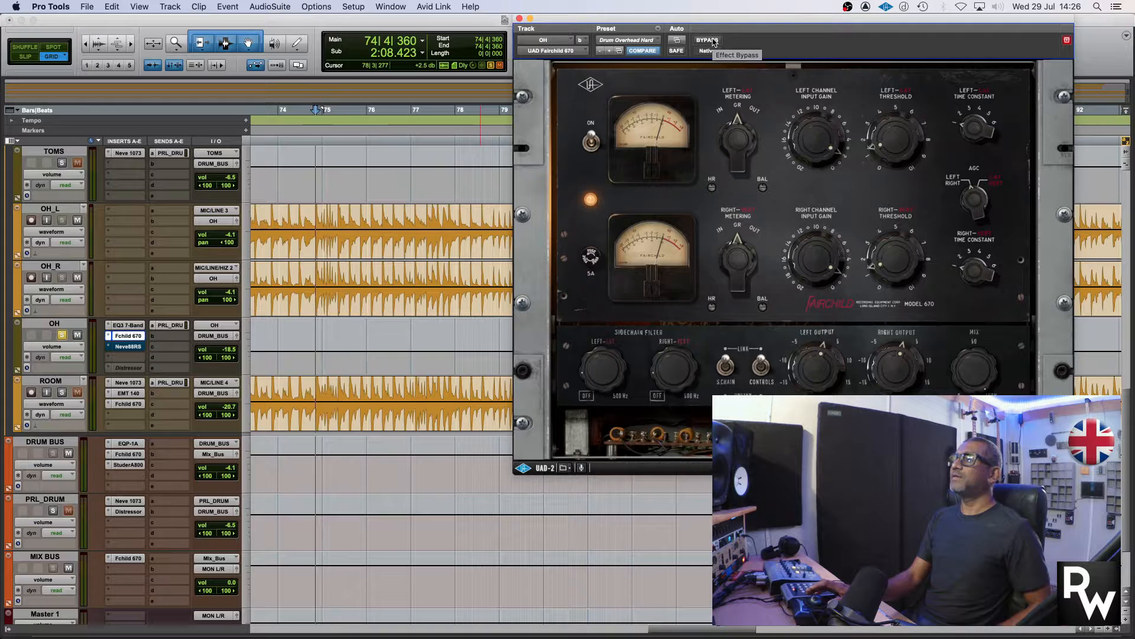
left_click(713, 40)
key("space")
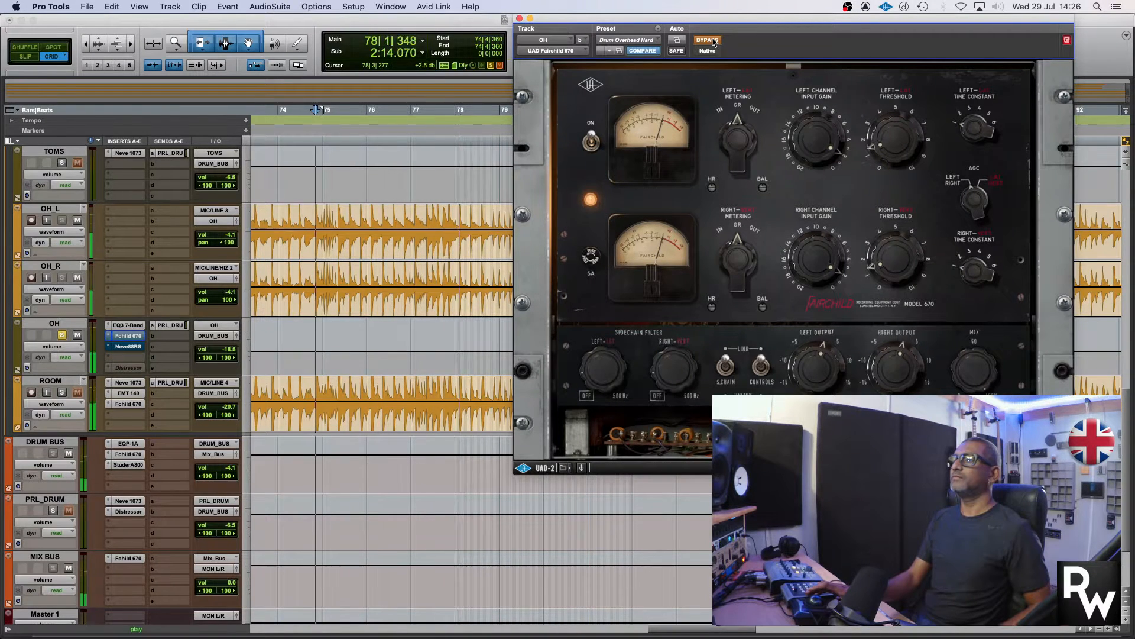
key("space")
left_click(707, 40)
key("space")
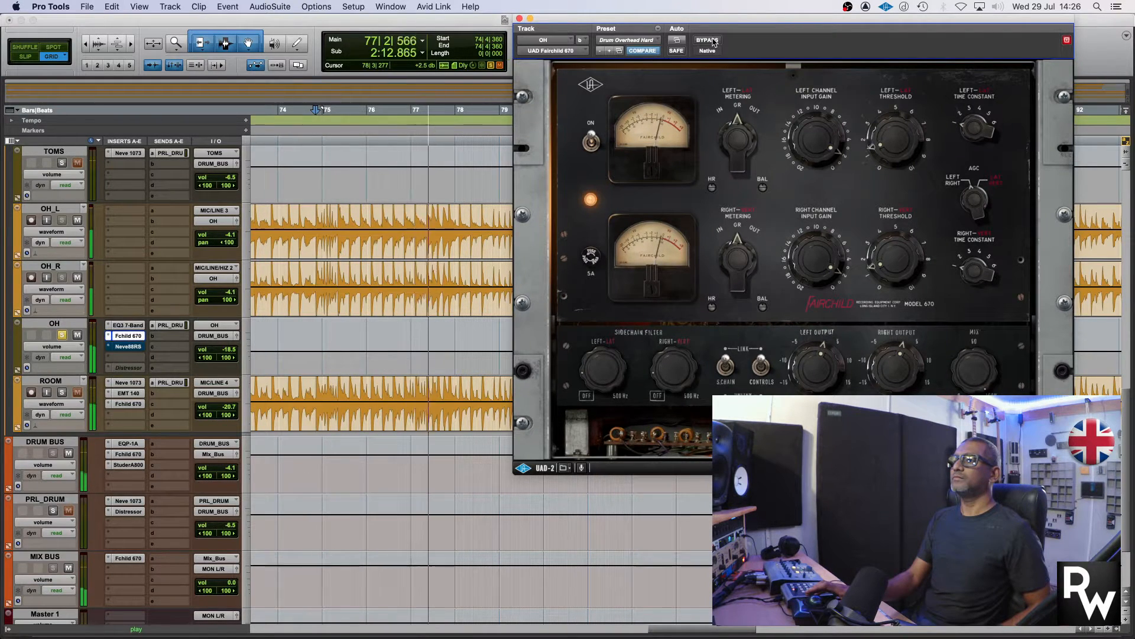
key("space")
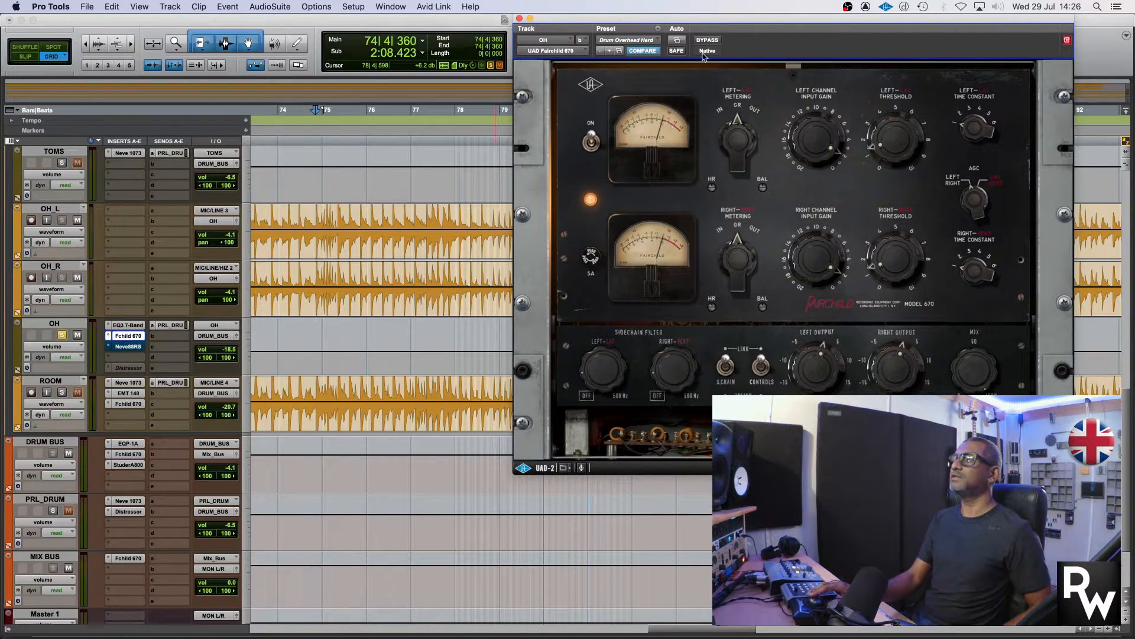
key("space")
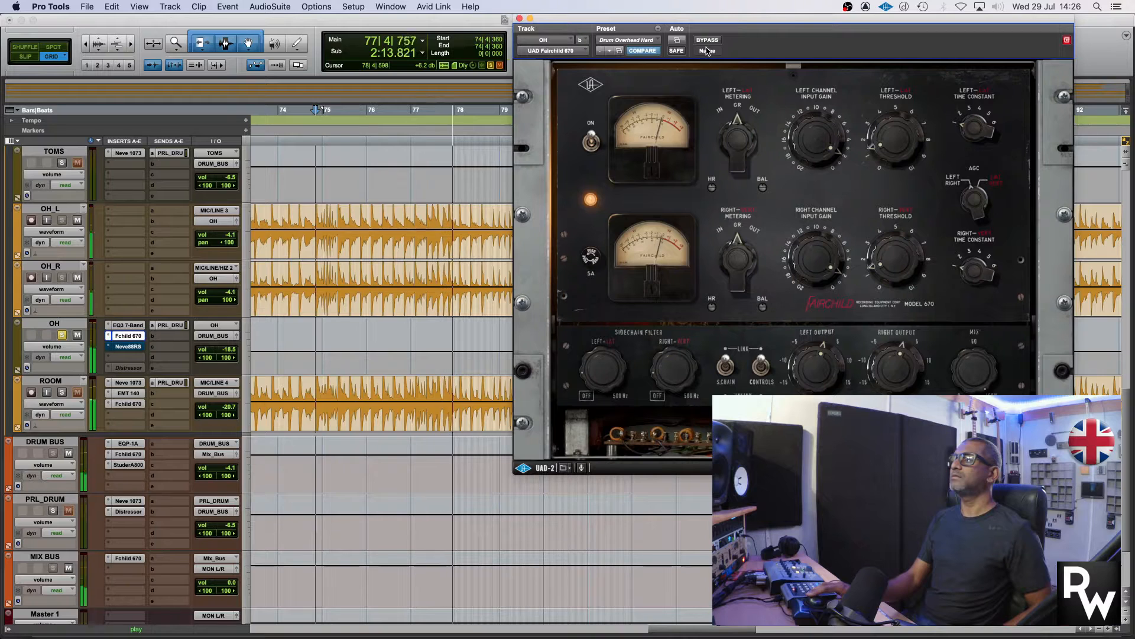
key("space")
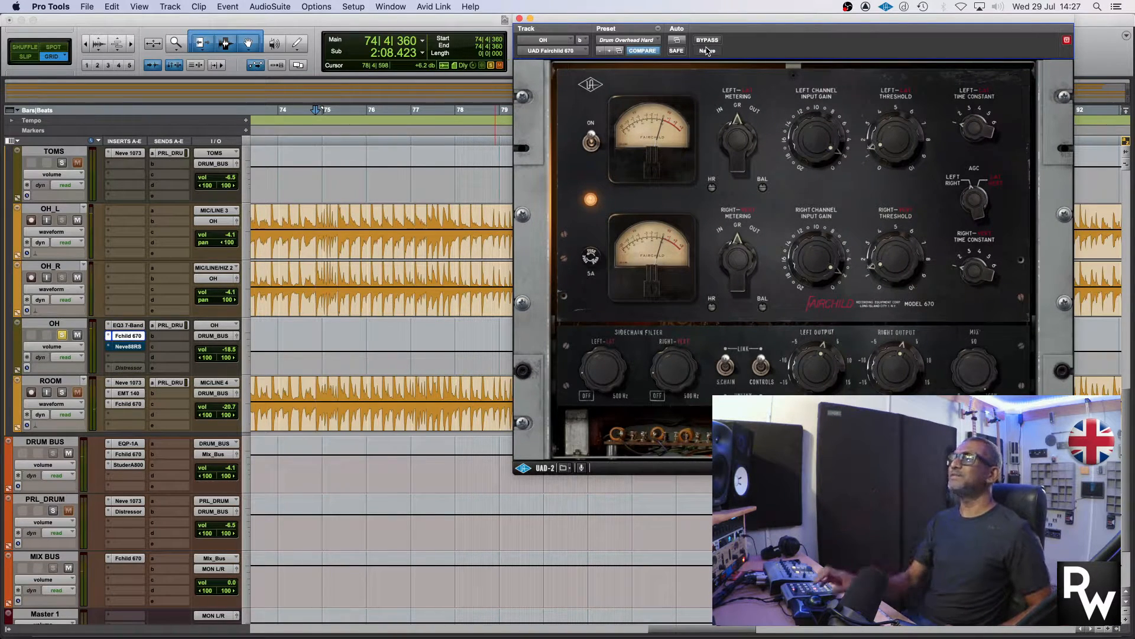
Open the OH track's Neve88RS plug-in in place of the Fchild 670, take it out of bypass and play the overheads
left_click(519, 18)
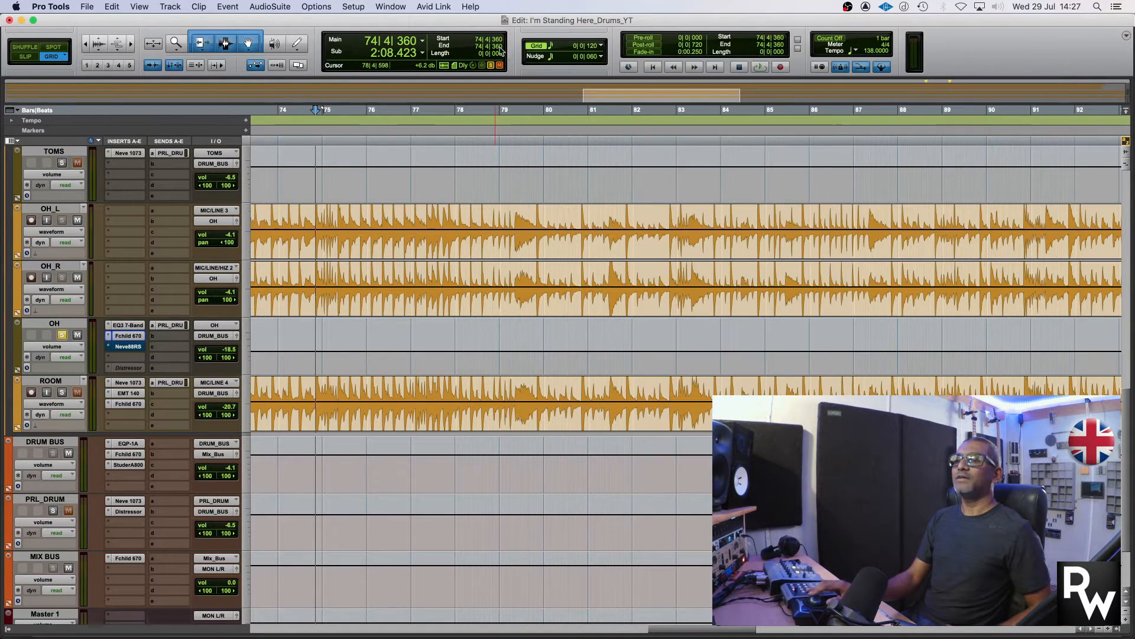
left_click(123, 348)
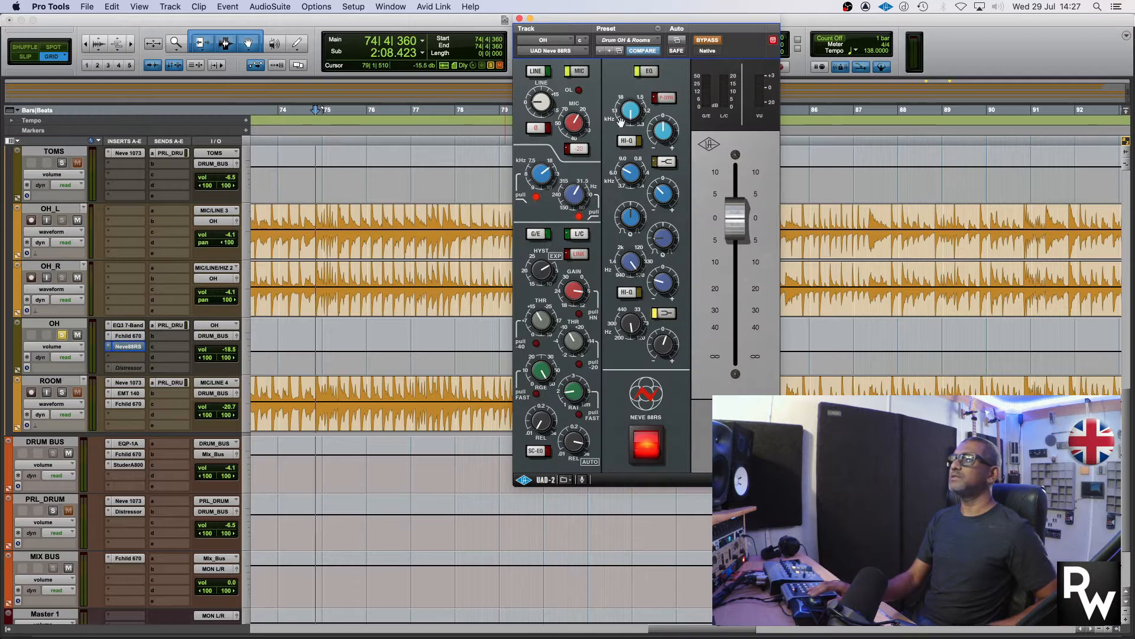
left_click(708, 42)
key("space")
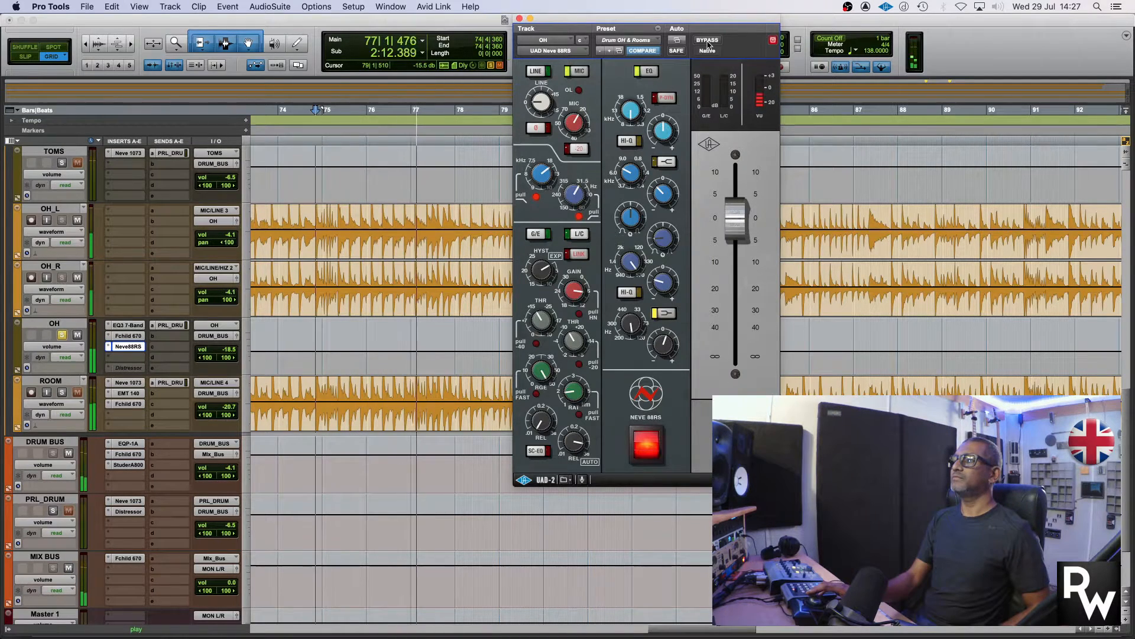
key("space")
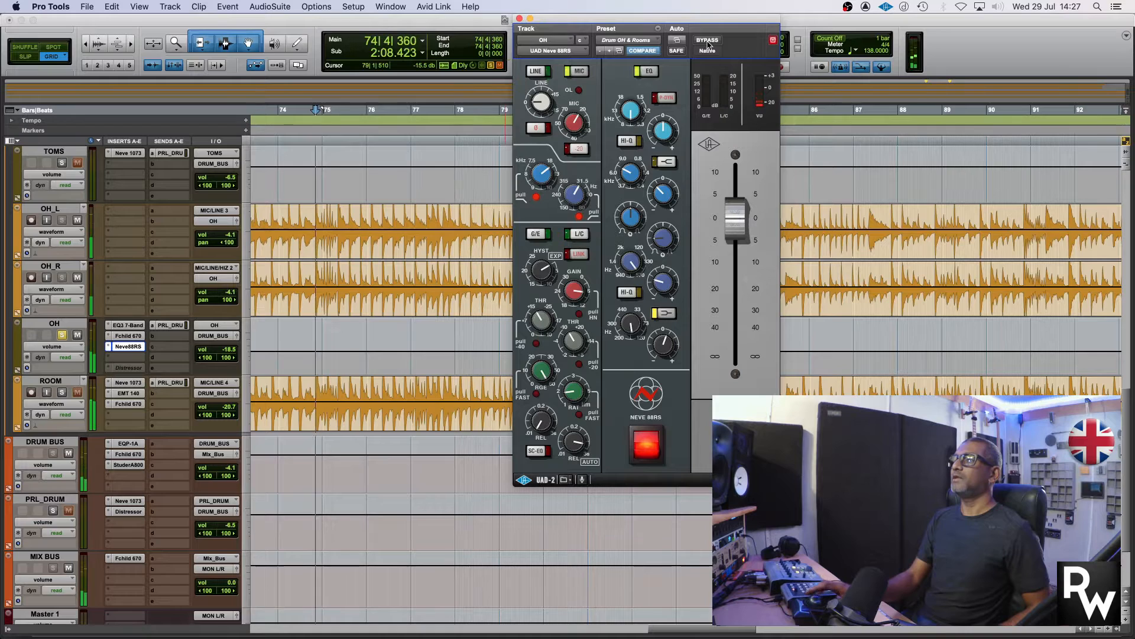
Play the overheads with the Neve88RS bypassed, and re-enable the plug-in
left_click(708, 40)
key("space")
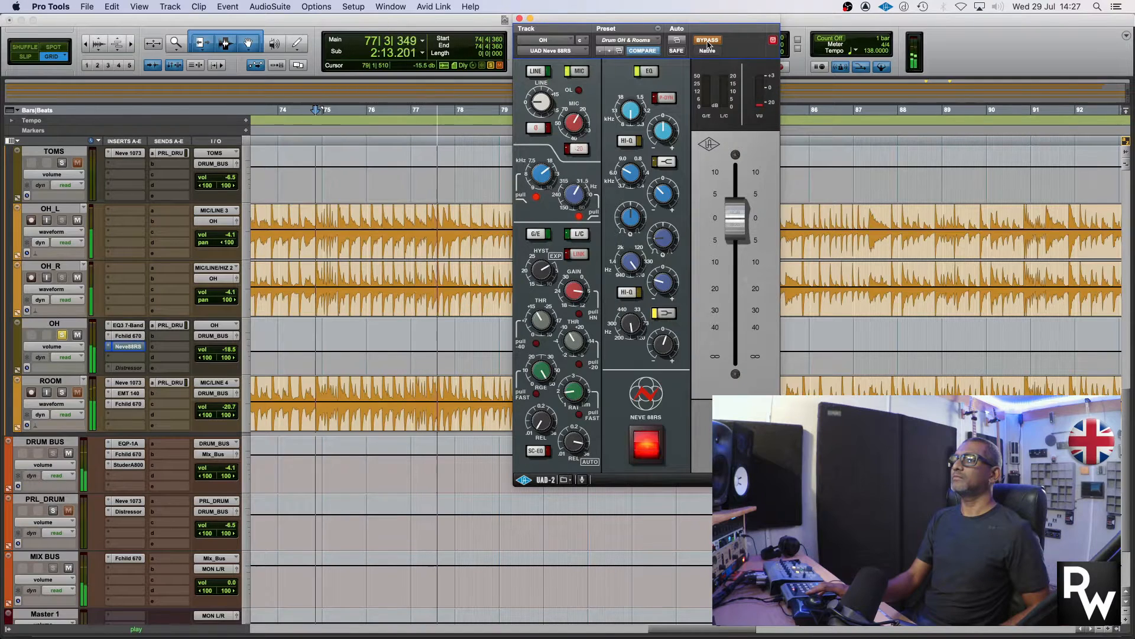
key("space")
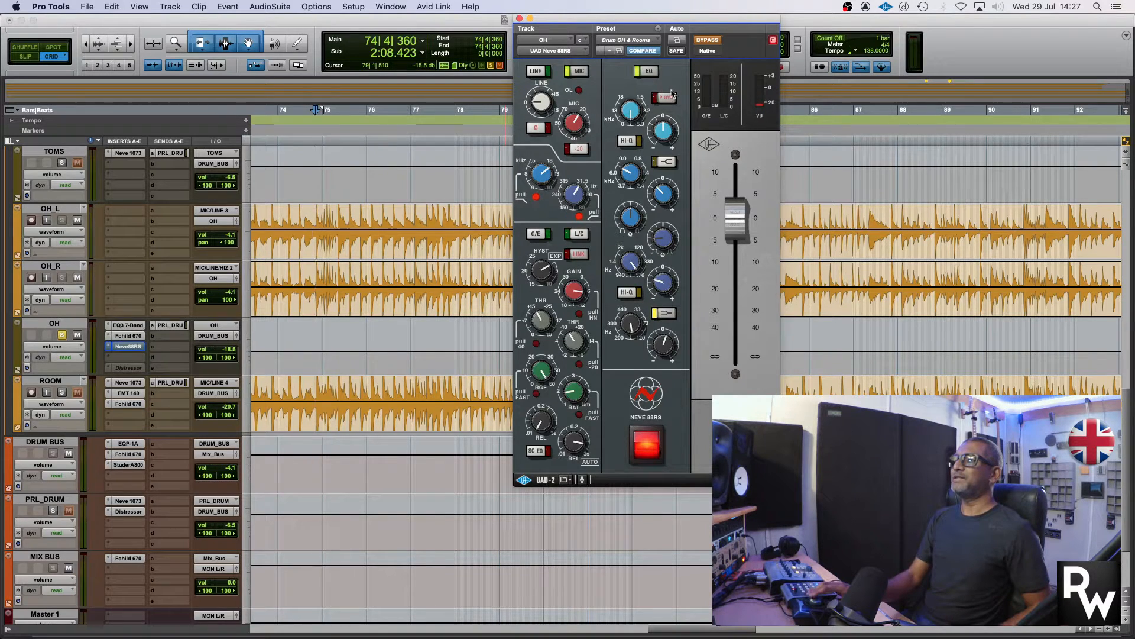
left_click(713, 41)
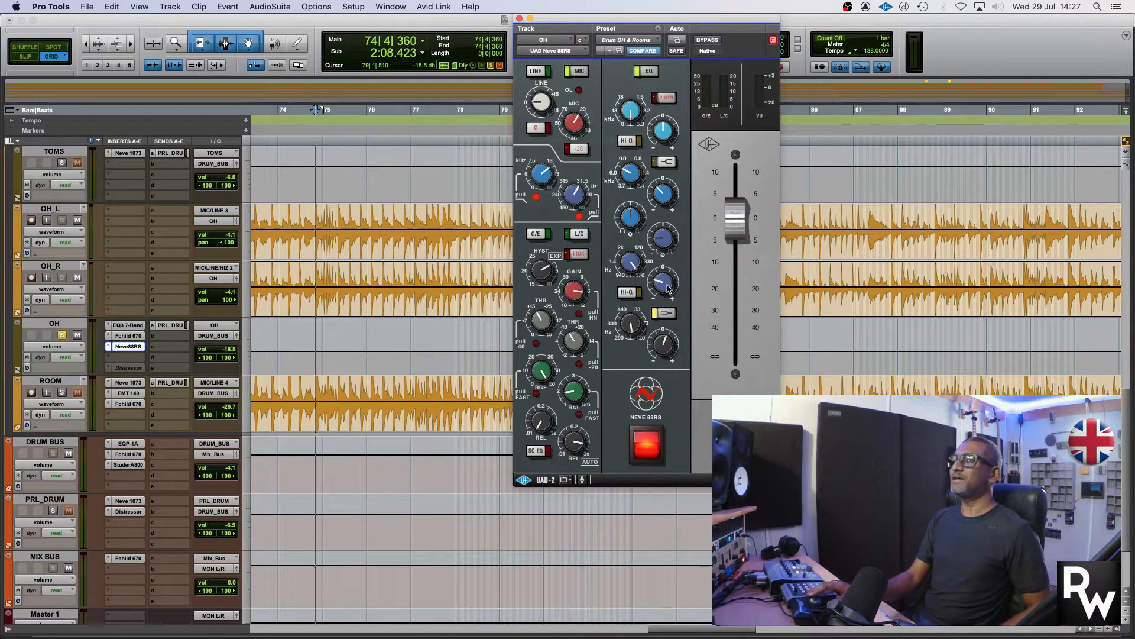
Try boosting and cutting the low-mid EQ gain on the Neve88RS while playing the overheads, and restore its original cut
key("space")
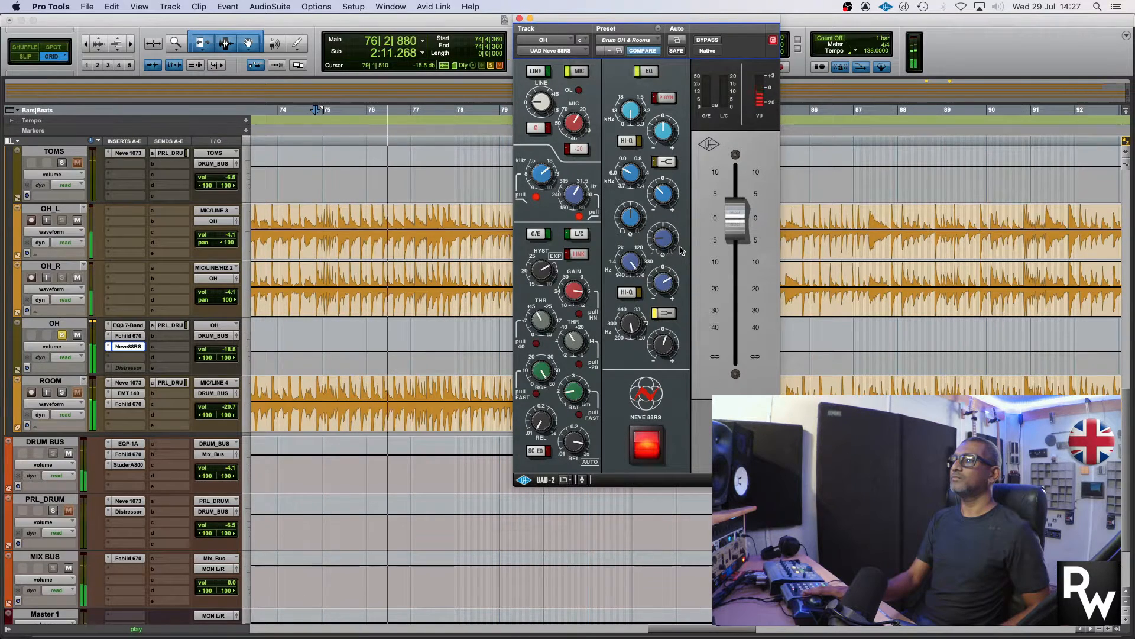
key("space")
key("space")
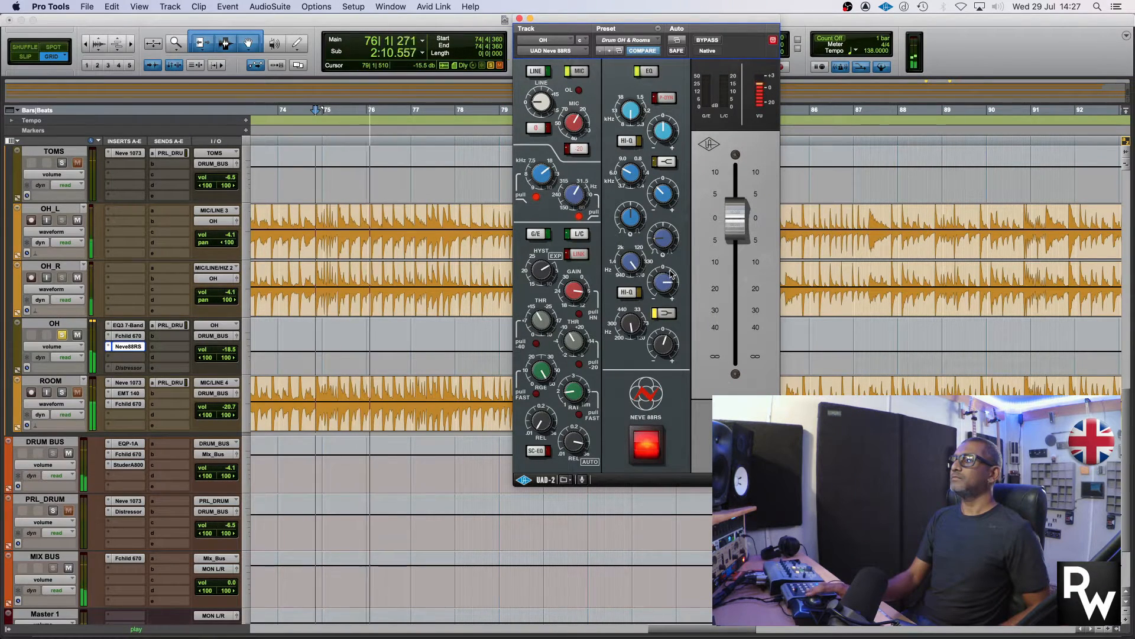
left_click_drag(669, 280, 668, 295)
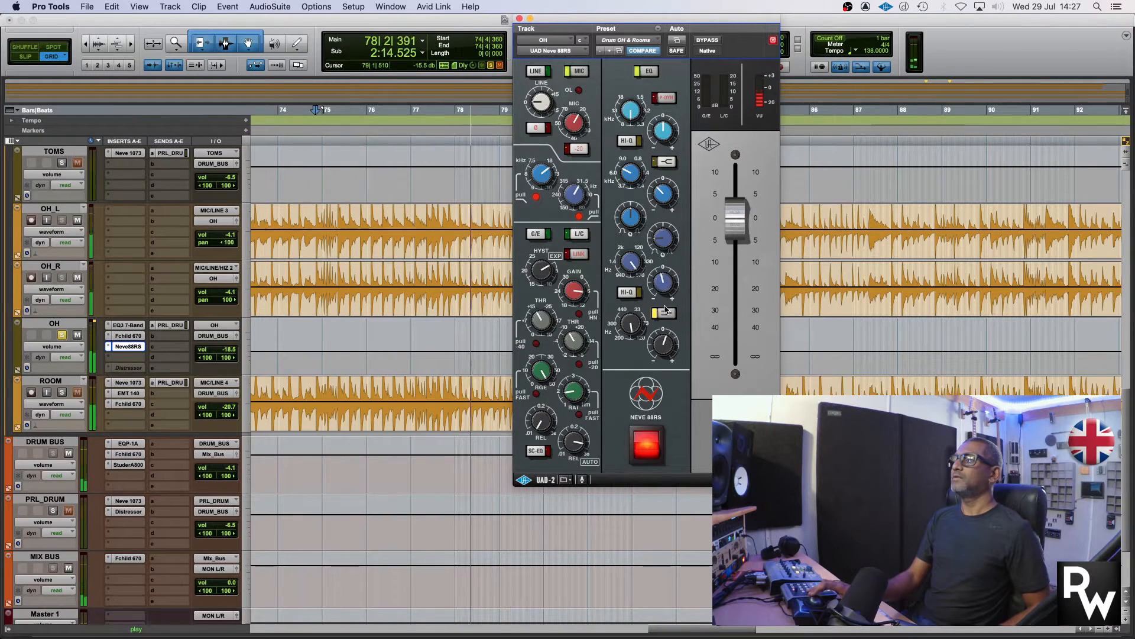
key("space")
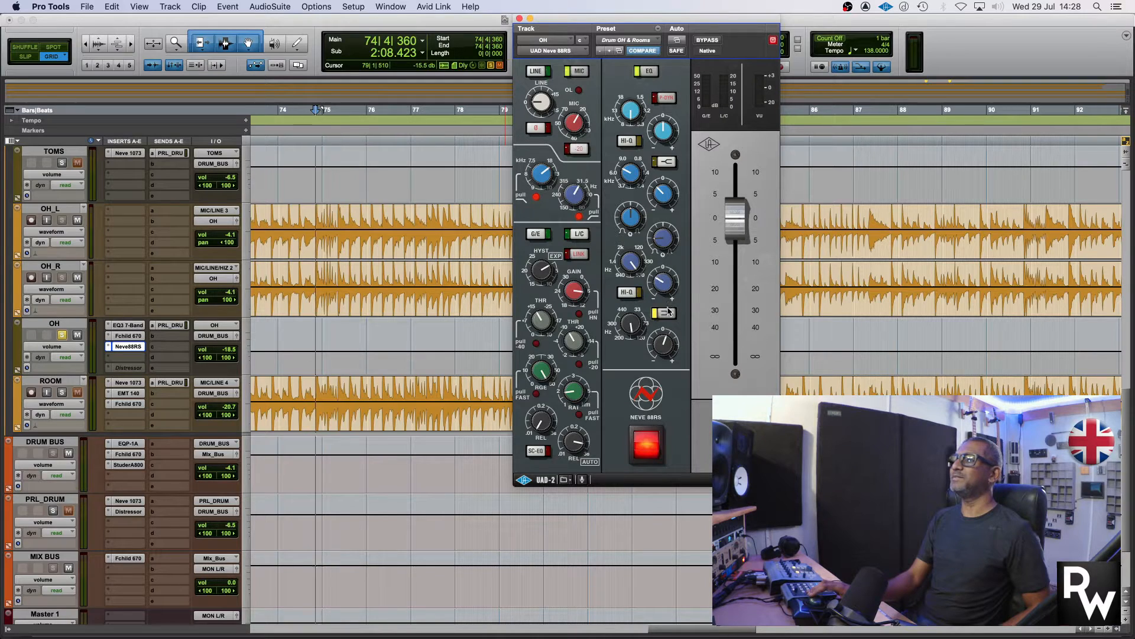
key("space")
key("space")
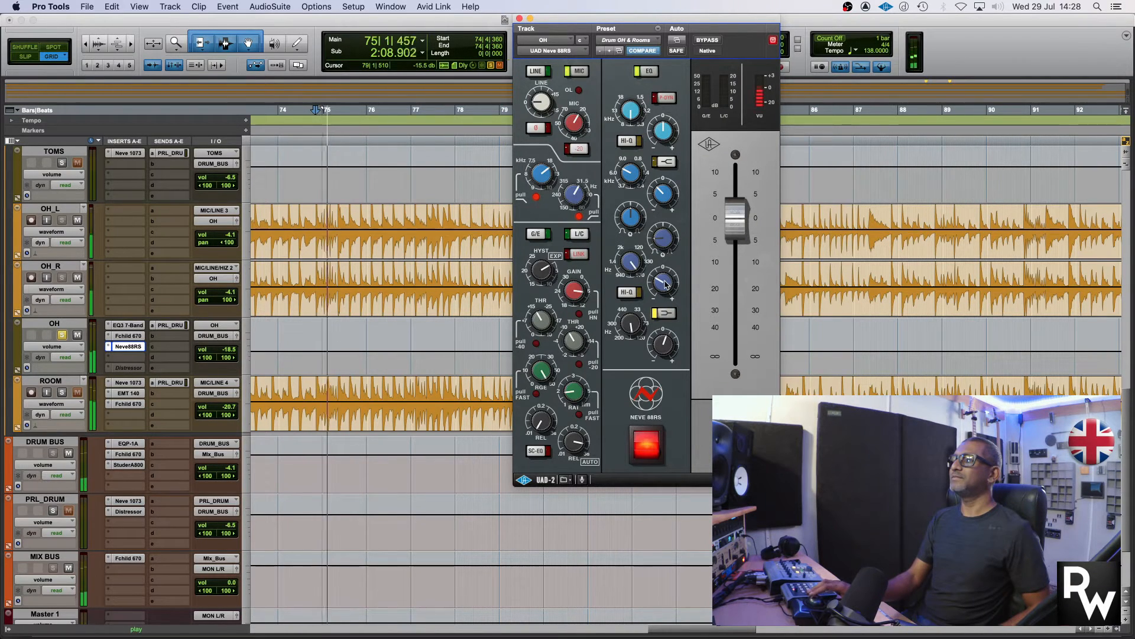
key("space")
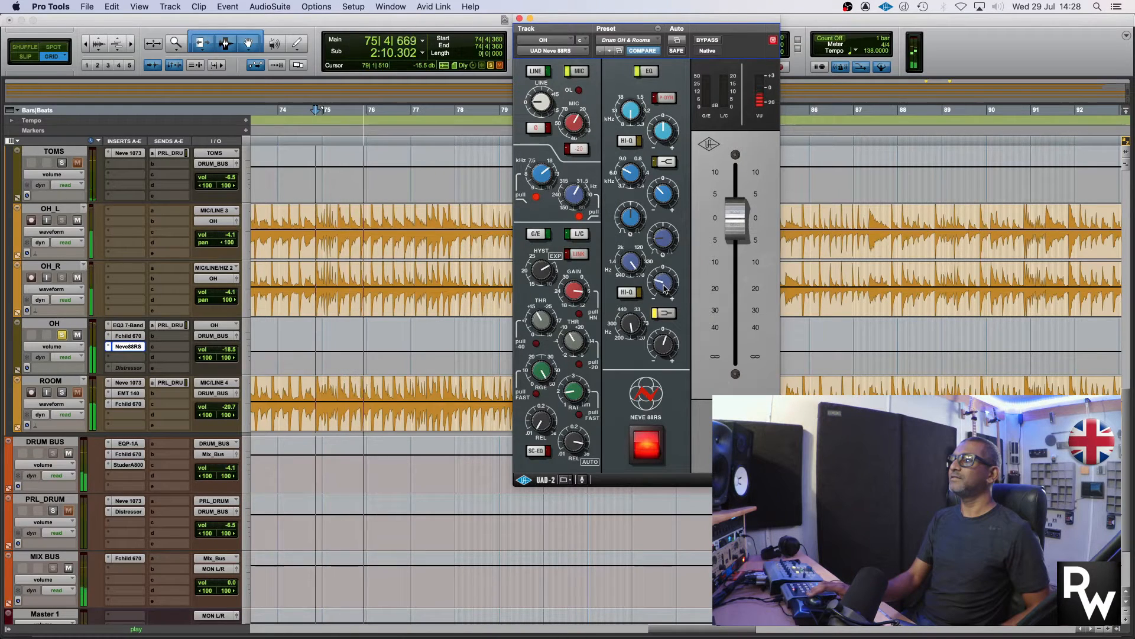
key("space")
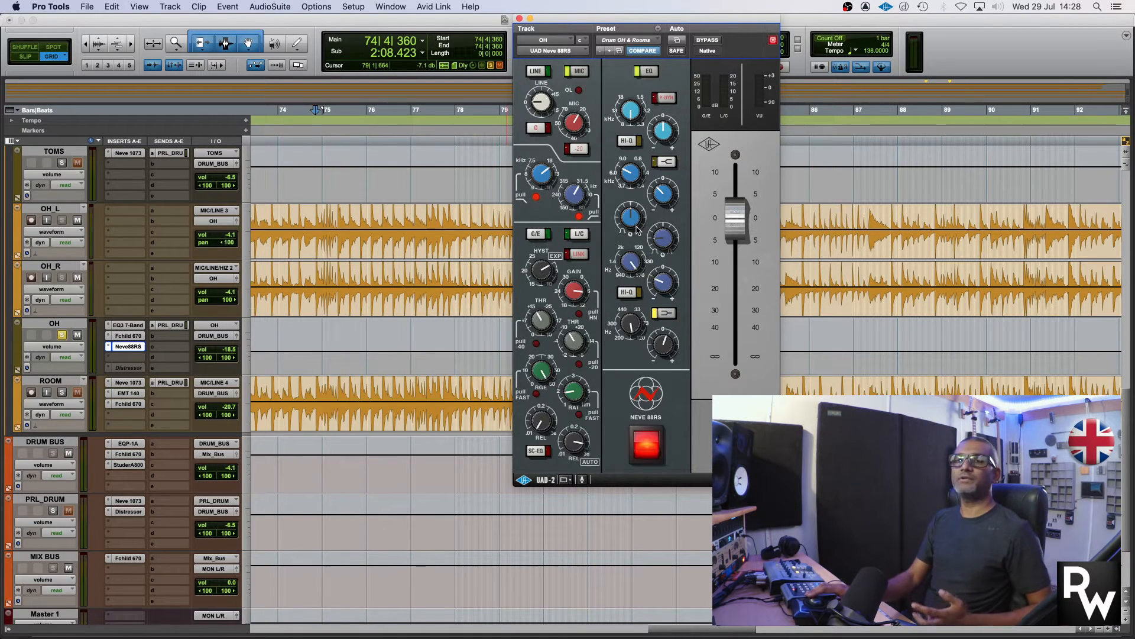
Open the inactive Distressor insert on the OH track, try activating it, and return to the Neve88RS plug-in
left_click_drag(682, 25, 675, 24)
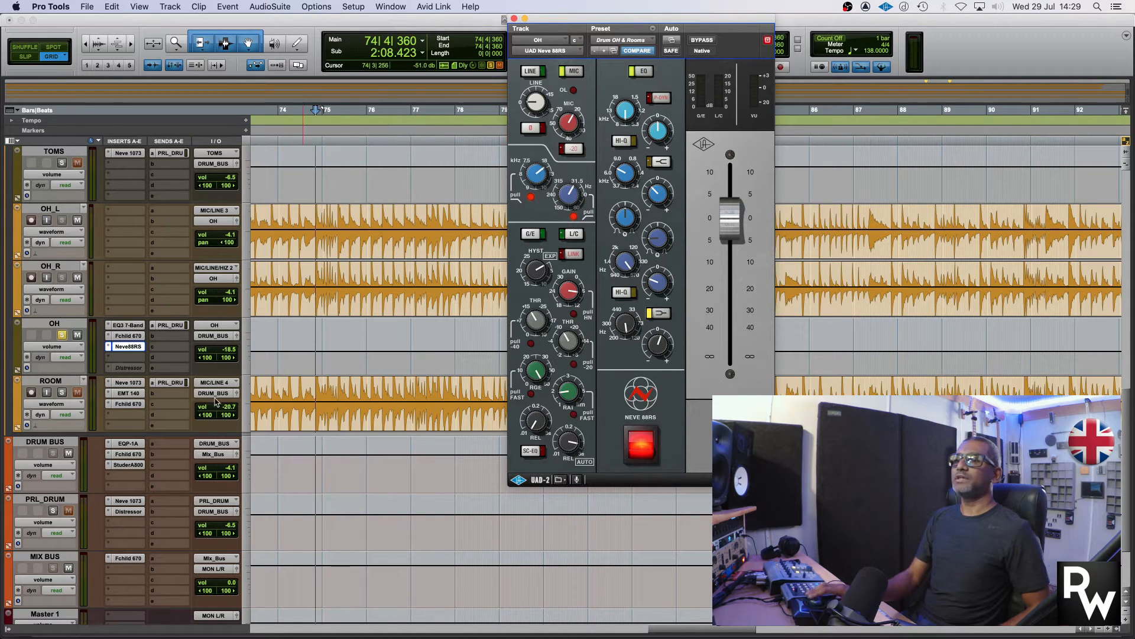
left_click(129, 371)
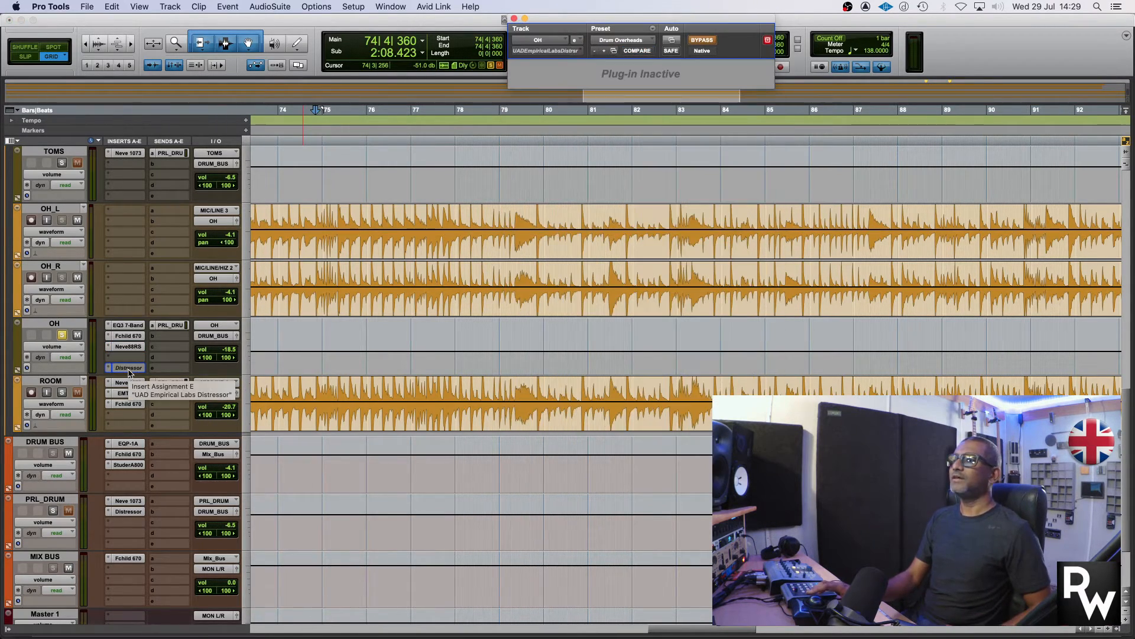
left_click(129, 372)
left_click(129, 372)
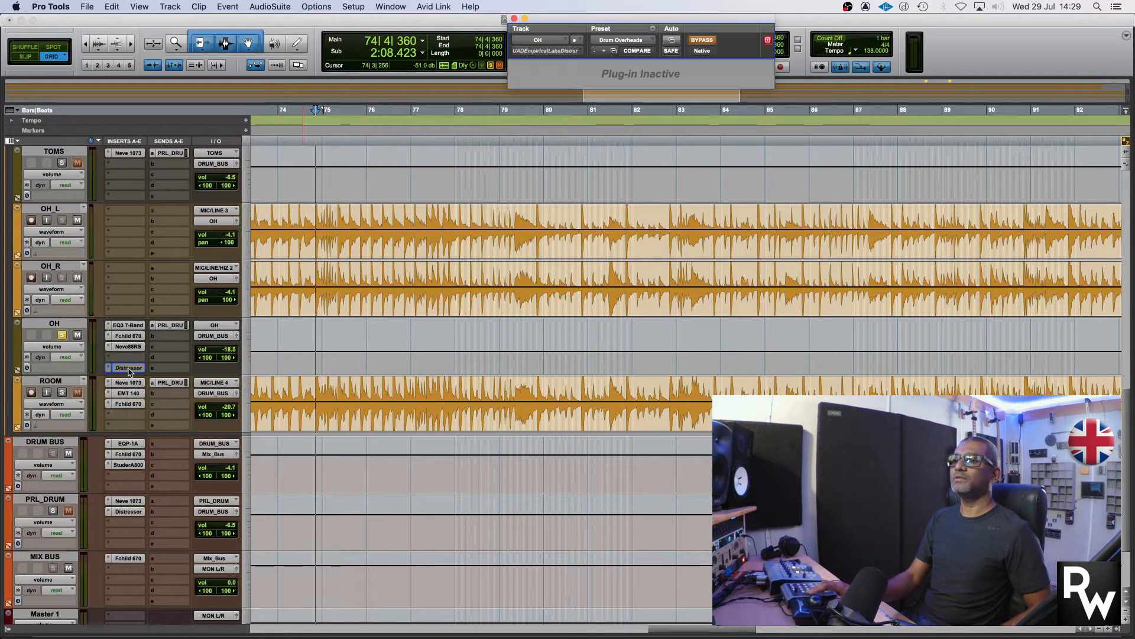
left_click(133, 346)
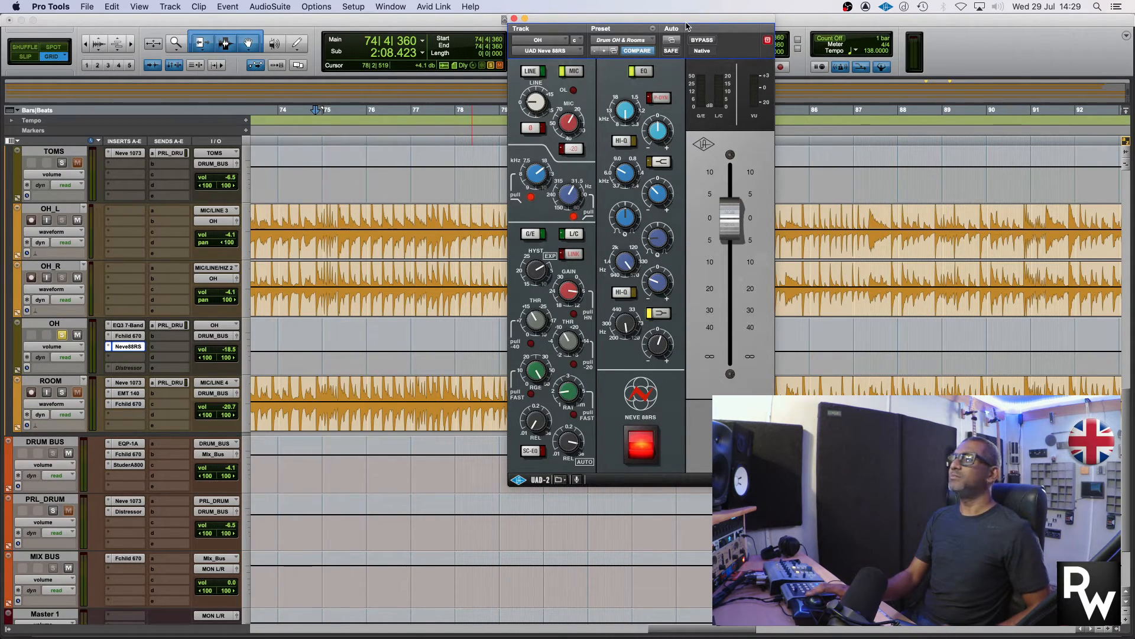
Play the soloed OH track with all of its active inserts bypassed, and again with them re-enabled
left_click(703, 41)
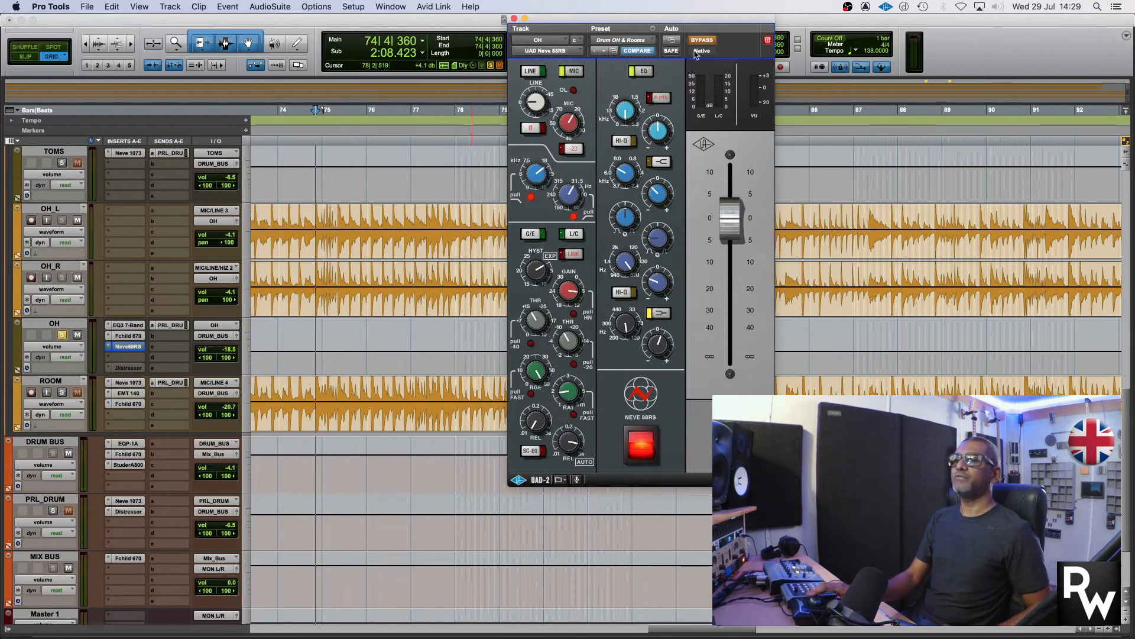
left_click(713, 41)
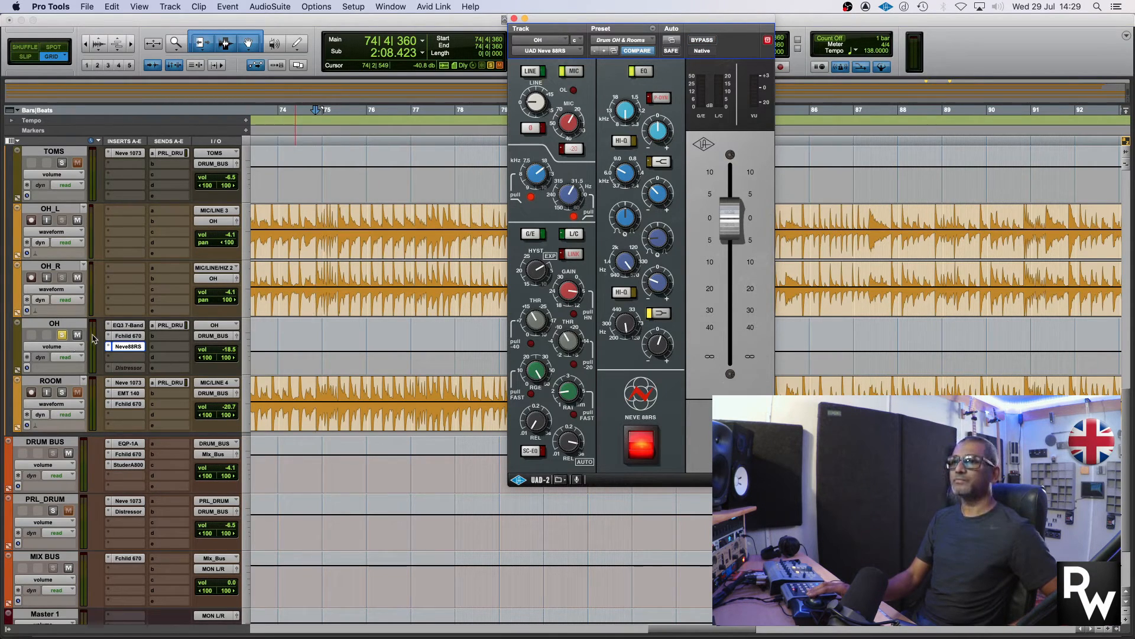
left_click(135, 327, "shift+super")
key("space")
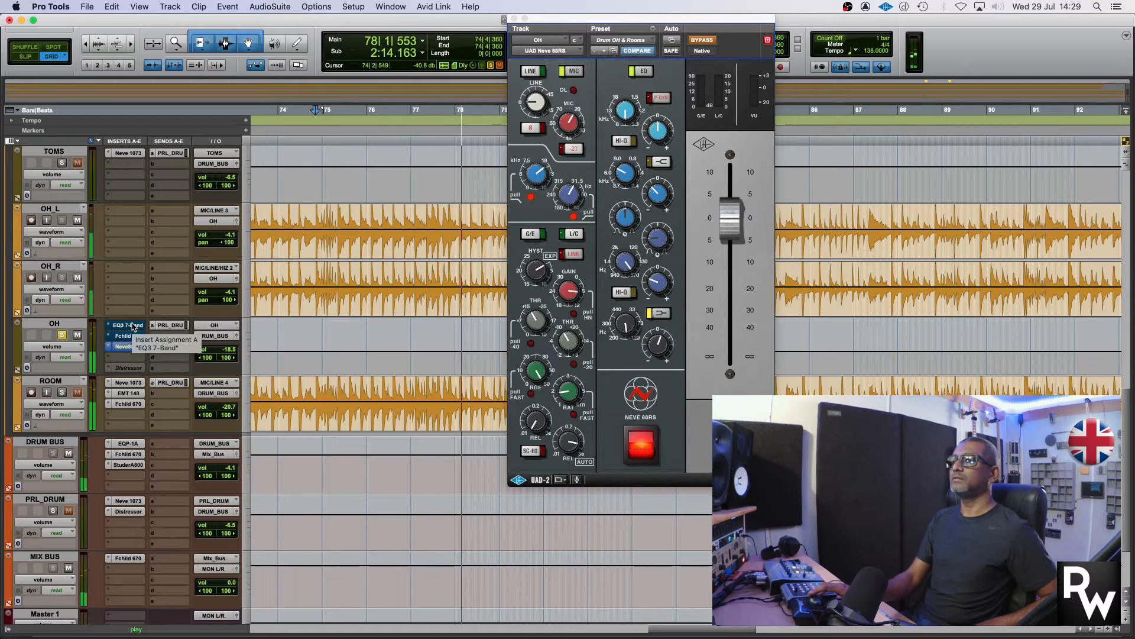
key("space")
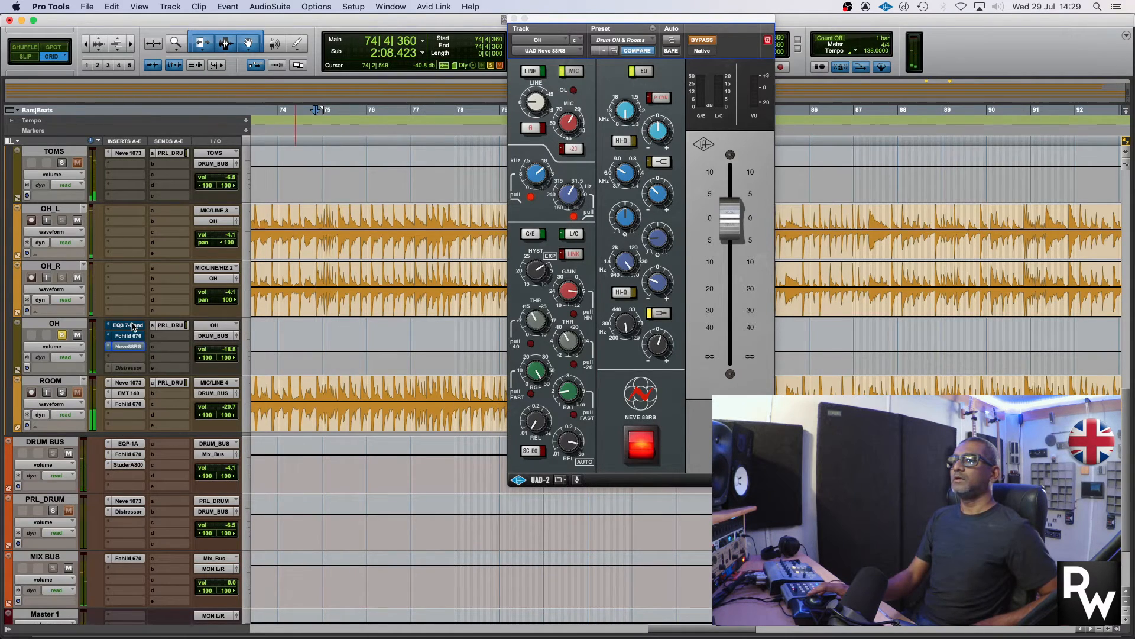
key("space")
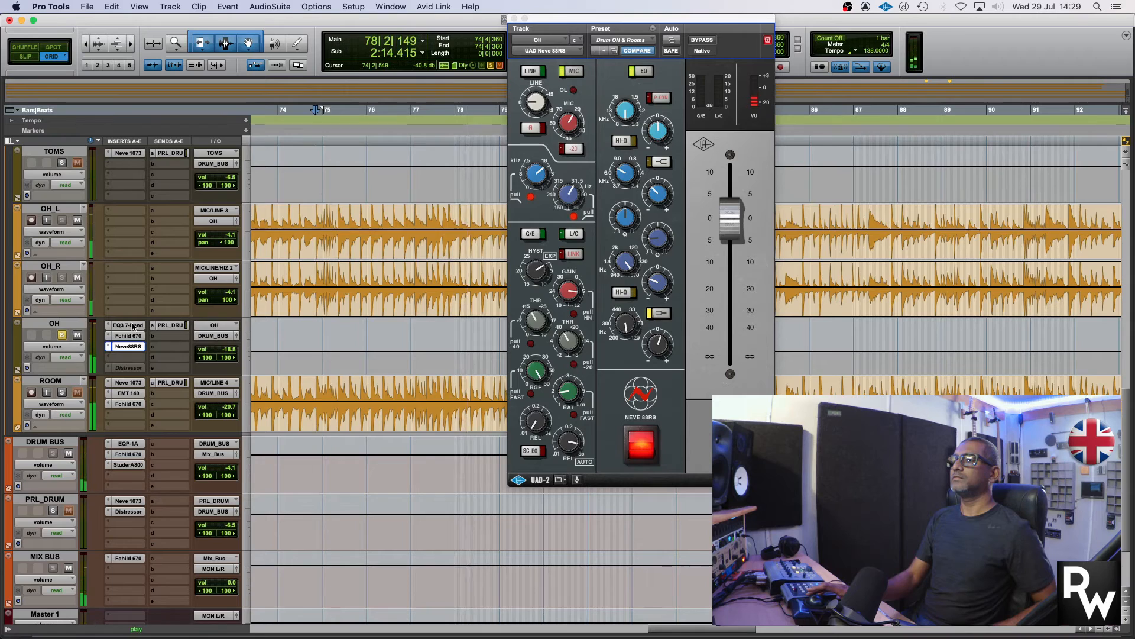
key("space")
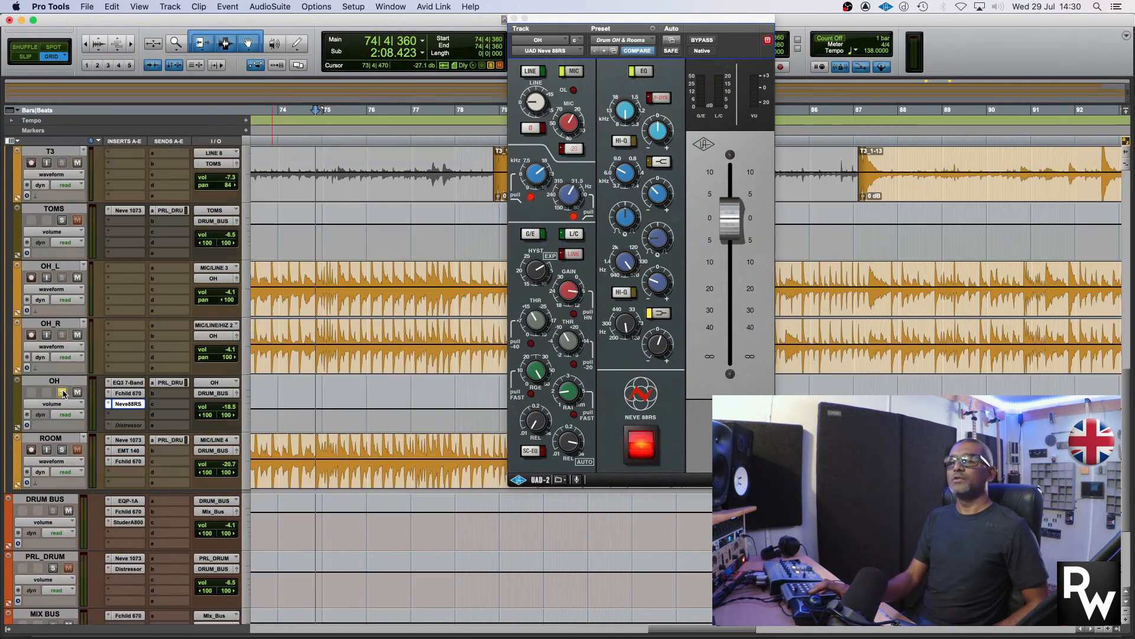
scroll(61, 337, "up", 2)
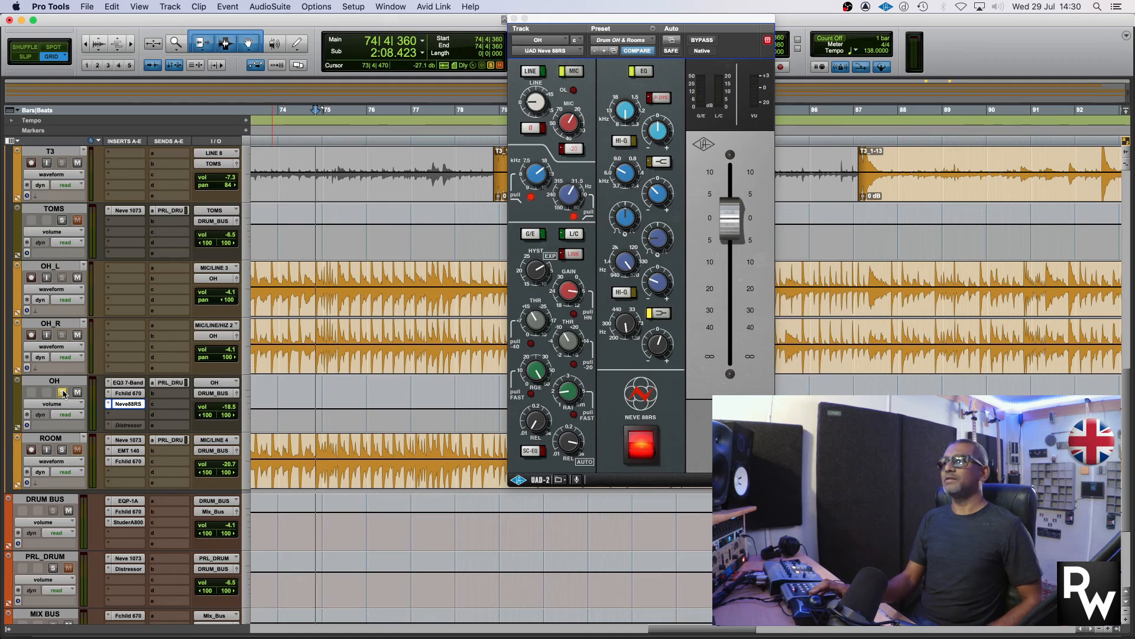